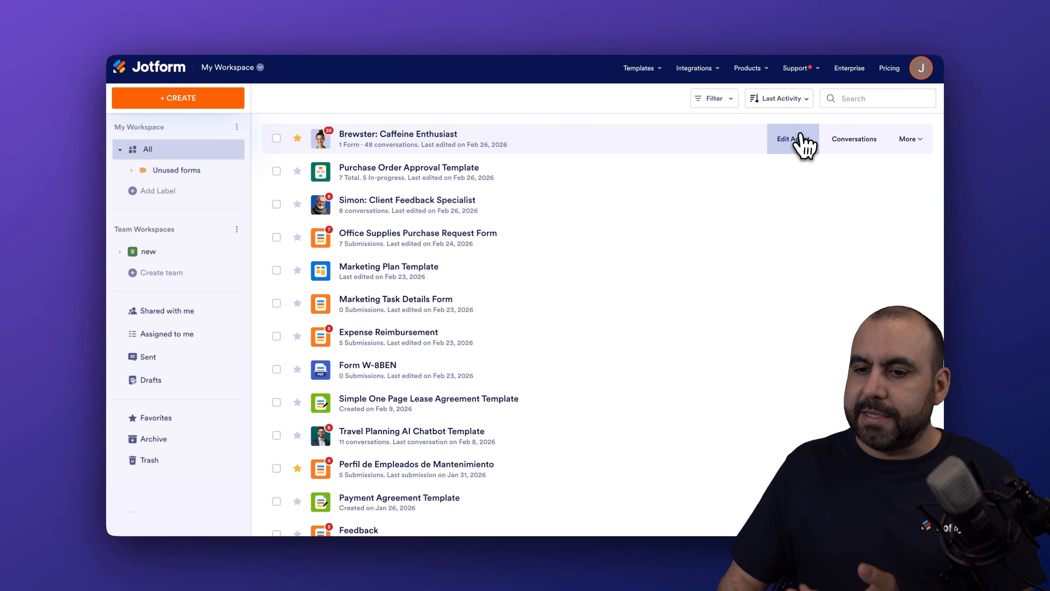
Open the Brewster: Caffeine Enthusiast agent for editing and add the Sell Products tool to its training.
{"action": "left_click", "coordinate": [798, 139]}
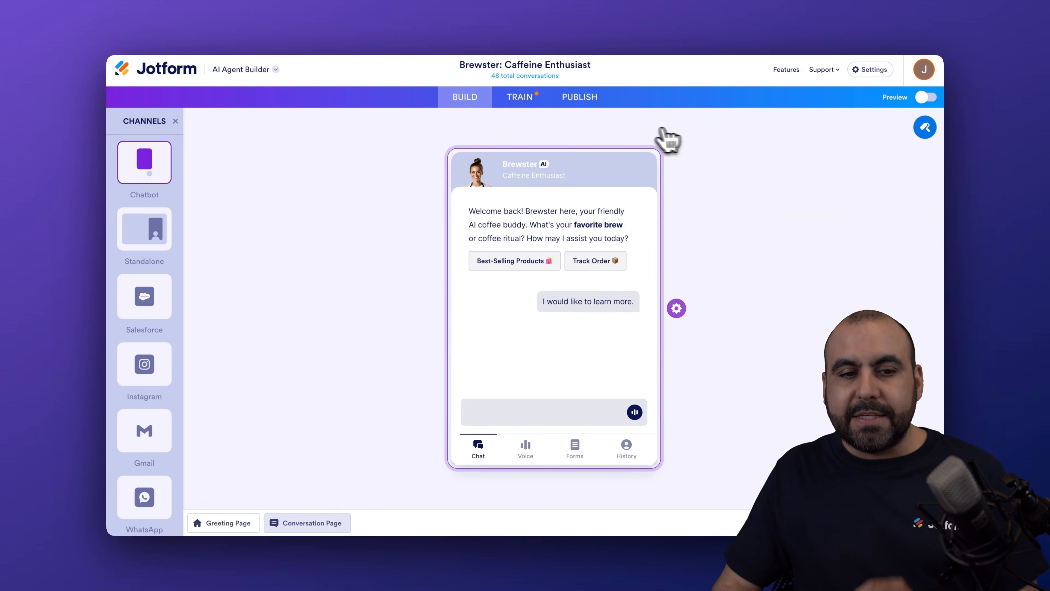
{"action": "left_click", "coordinate": [521, 99]}
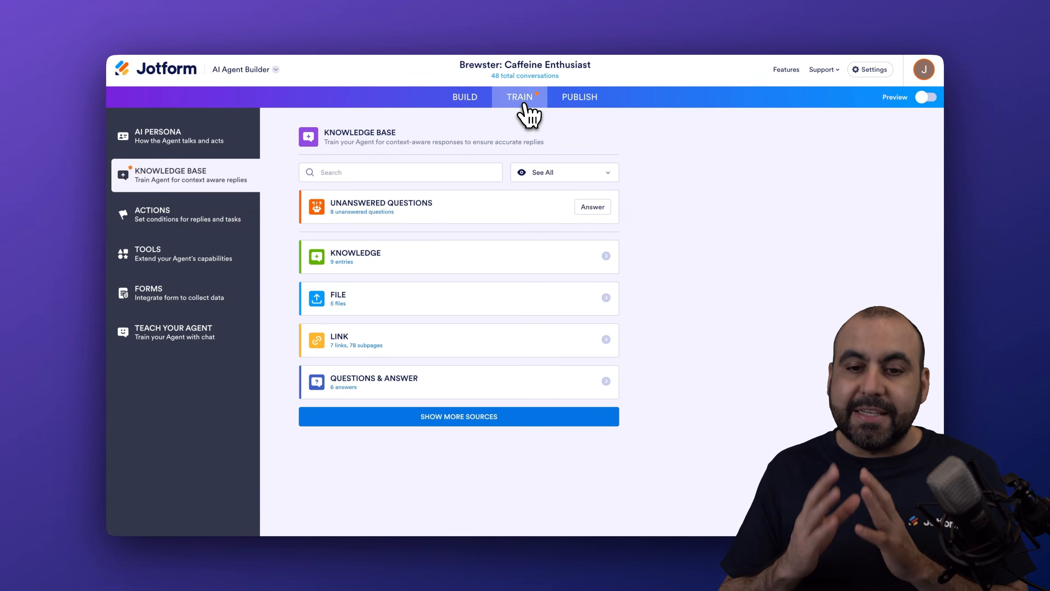
{"action": "left_click", "coordinate": [170, 261]}
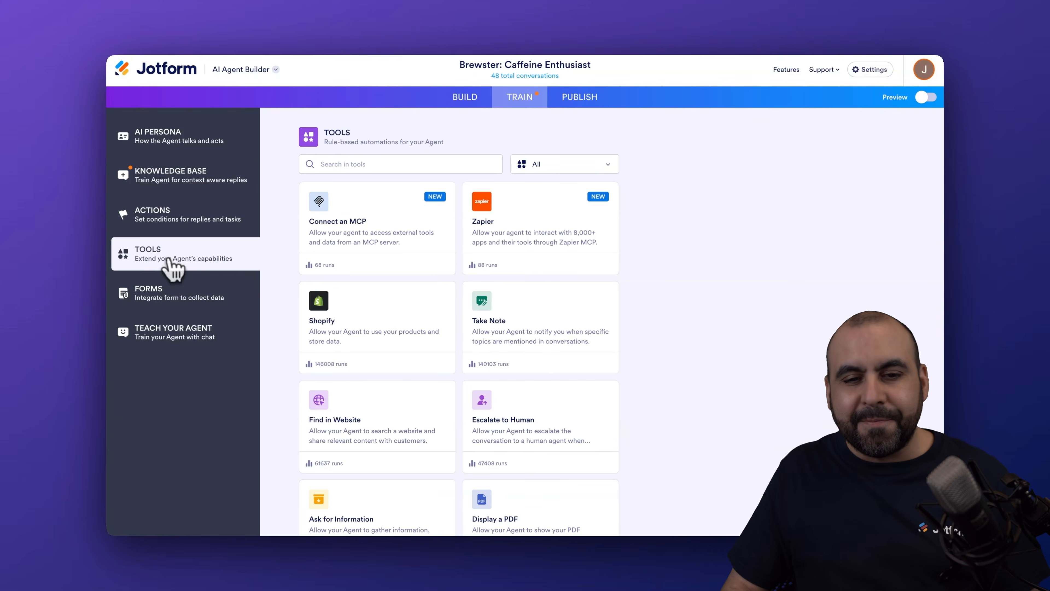
{"action": "left_click", "coordinate": [373, 164]}
{"action": "type", "text": "sell"}
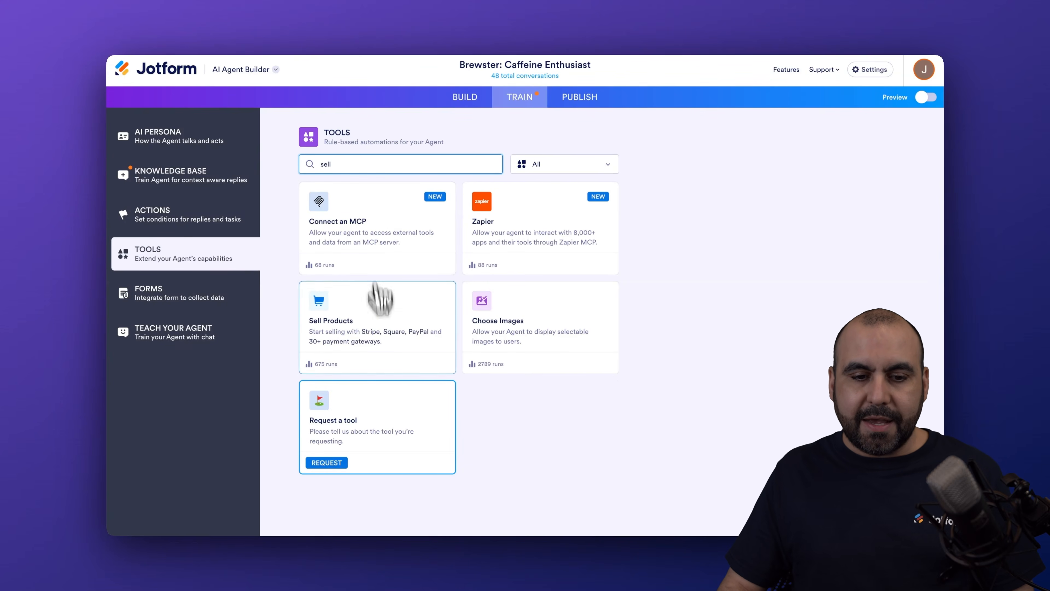
{"action": "left_click", "coordinate": [364, 319]}
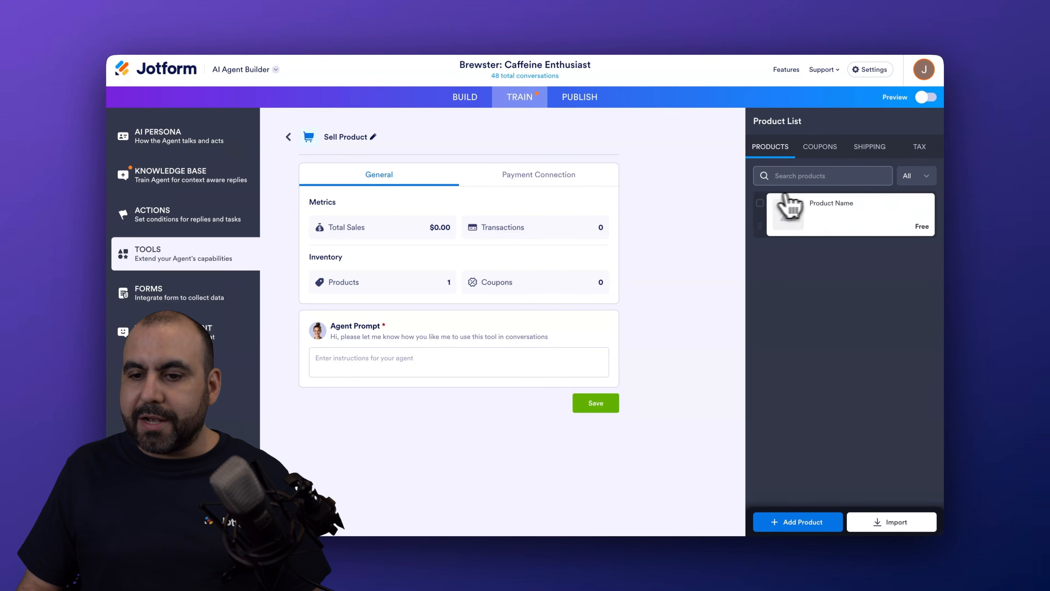
Add a new product named Tshirt with a price of 40 USD.
{"action": "mouse_move", "coordinate": [798, 228]}
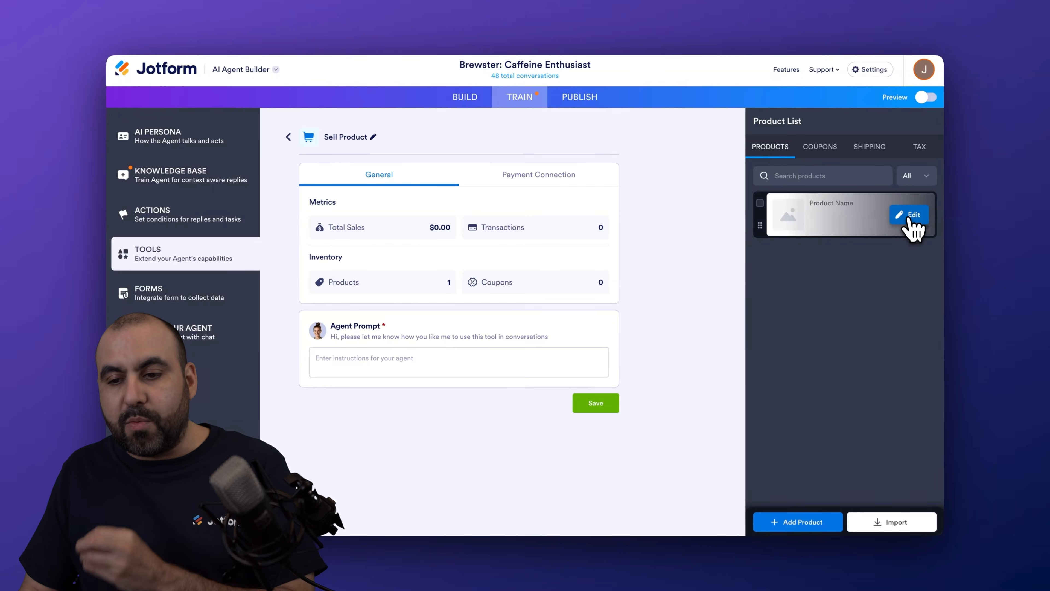
{"action": "left_click", "coordinate": [791, 522]}
{"action": "left_click", "coordinate": [807, 190]}
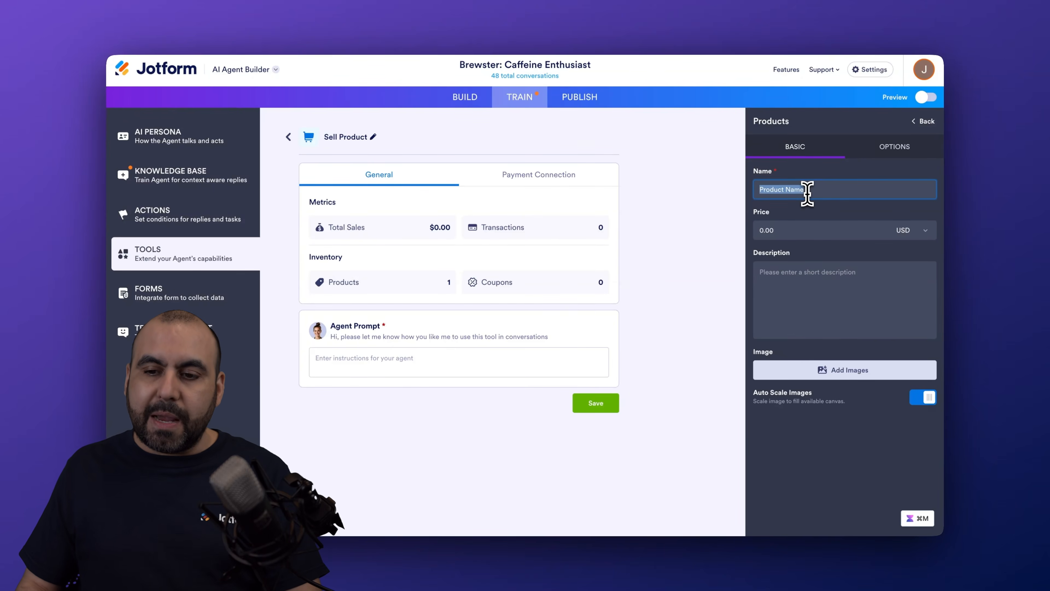
{"action": "type", "text": "Tshirt"}
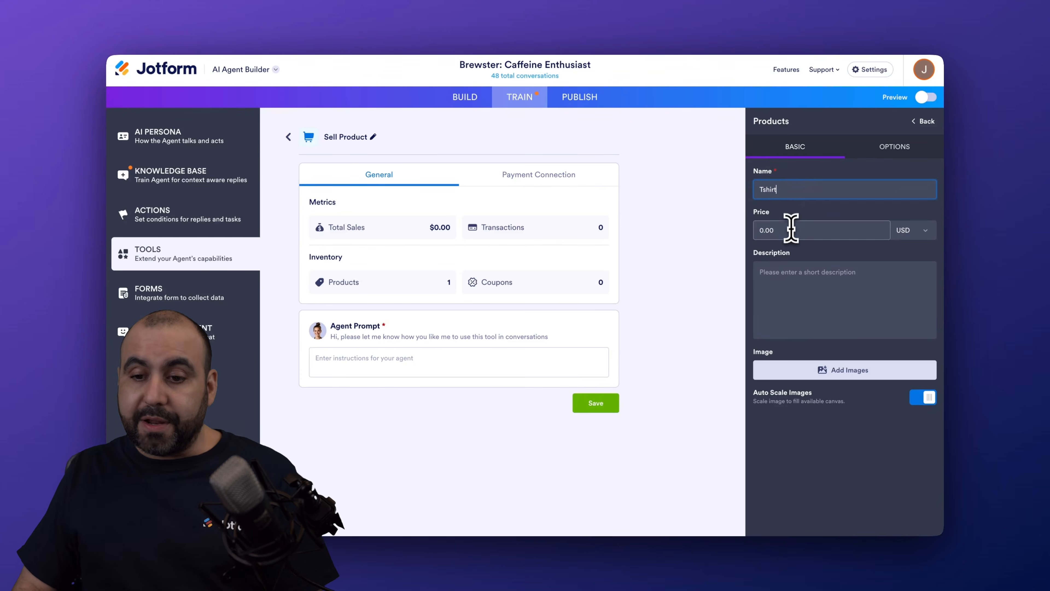
{"action": "left_click", "coordinate": [791, 230]}
{"action": "type", "text": "4"}
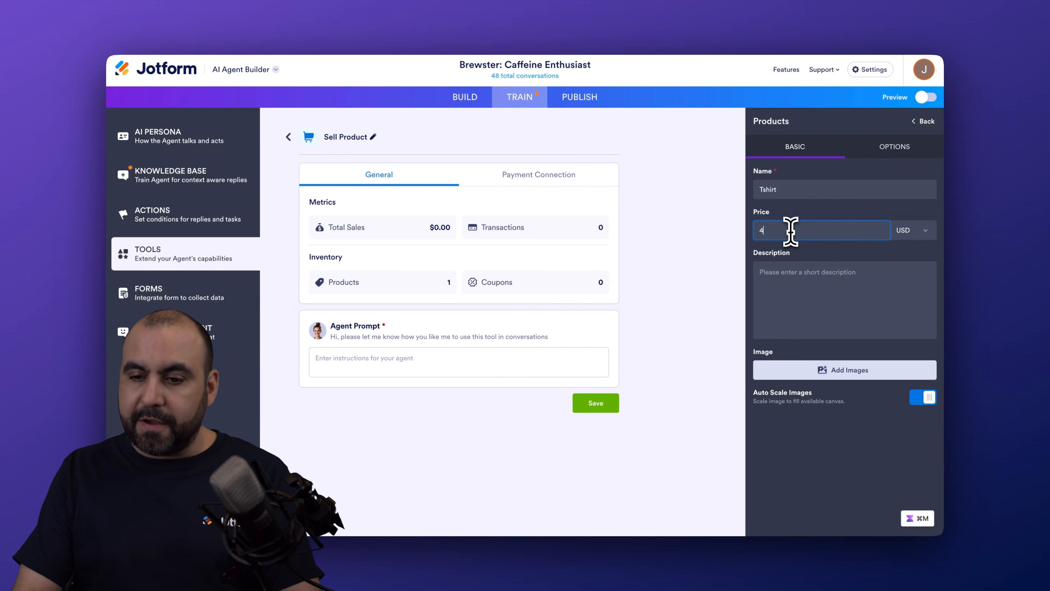
{"action": "type", "text": "0"}
{"action": "left_click", "coordinate": [913, 233]}
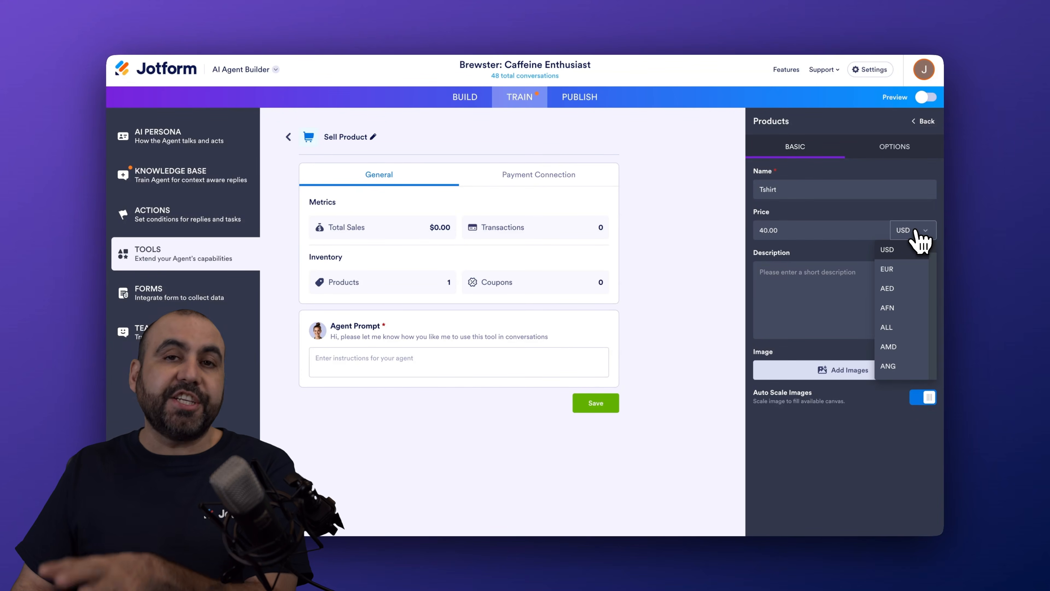
{"action": "scroll", "coordinate": [907, 331], "scroll_direction": "down", "scroll_amount": 8}
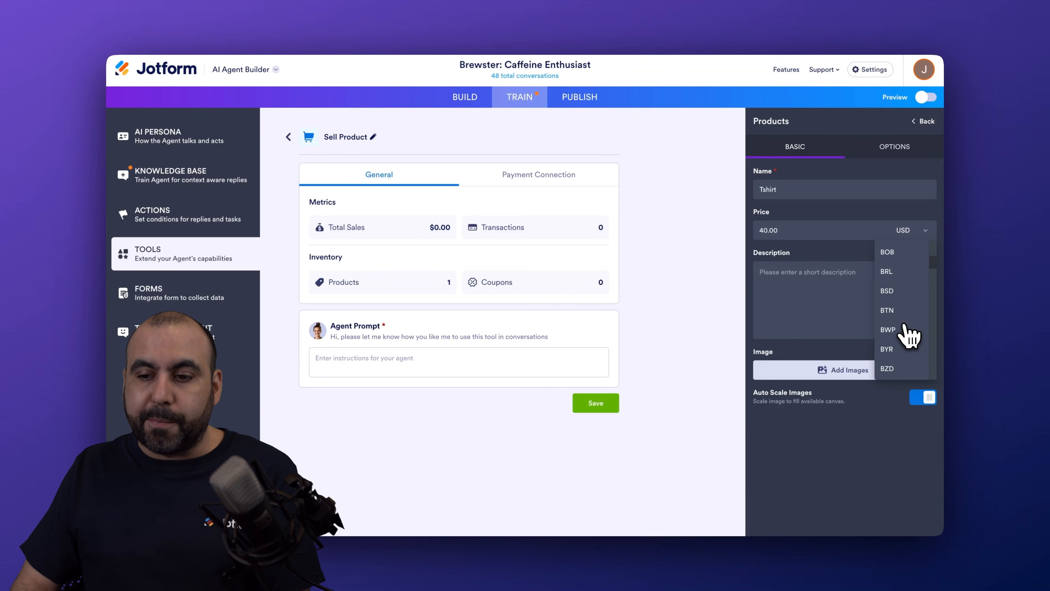
{"action": "left_click", "coordinate": [849, 456]}
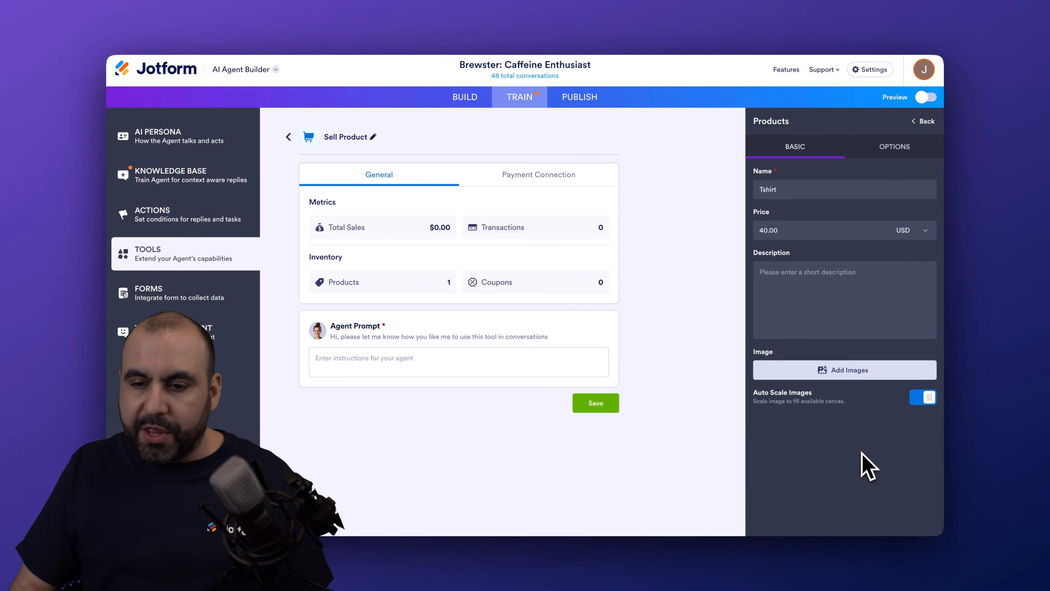
Describe the product as "Jotform tshirt" and give it the first white hoodie picture from the previously uploaded images.
{"action": "left_click", "coordinate": [825, 336]}
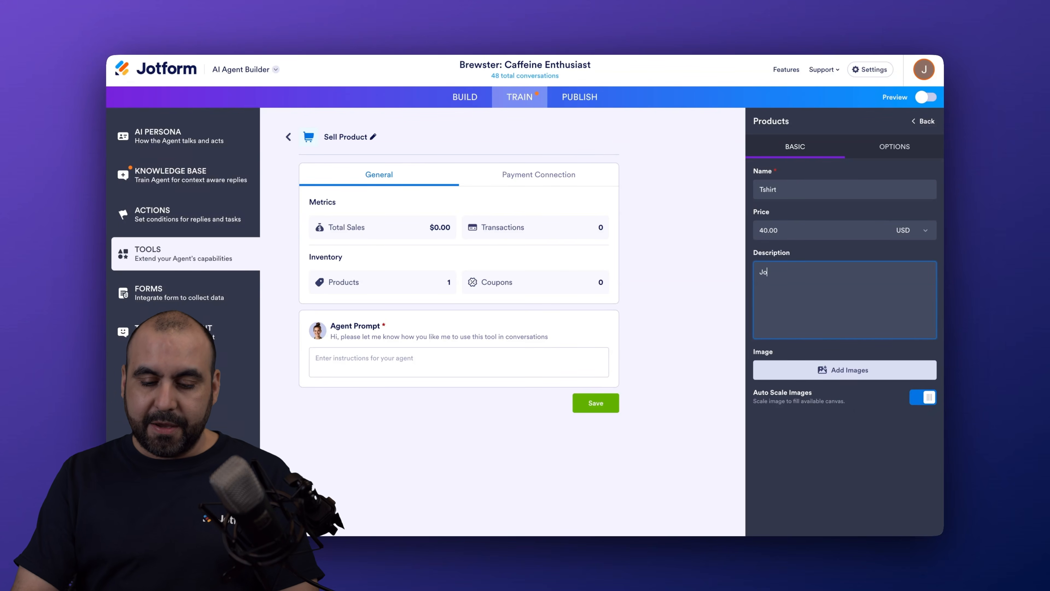
{"action": "left_click", "coordinate": [825, 371]}
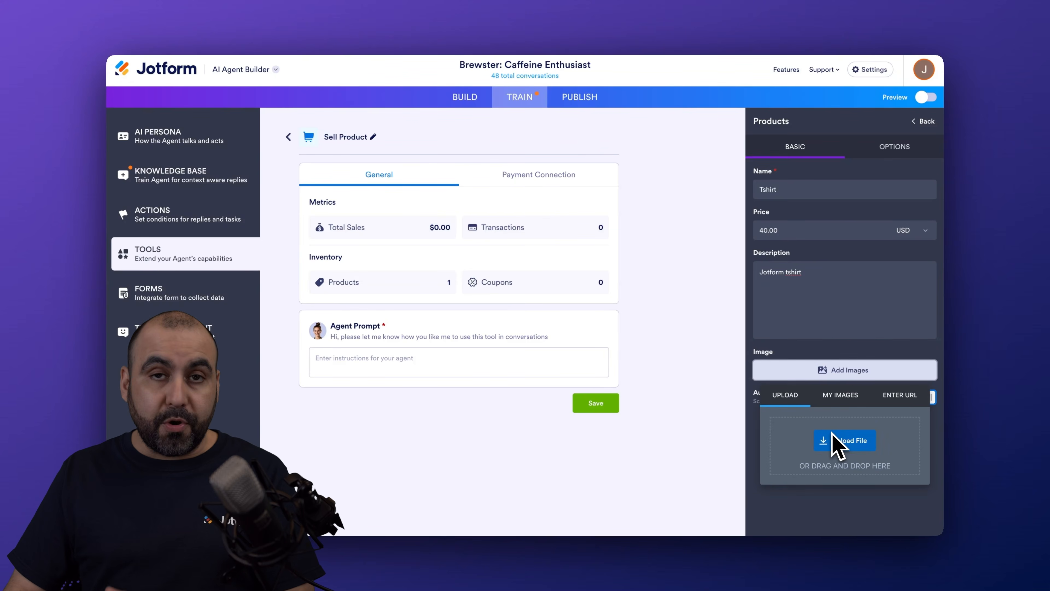
{"action": "left_click", "coordinate": [847, 397]}
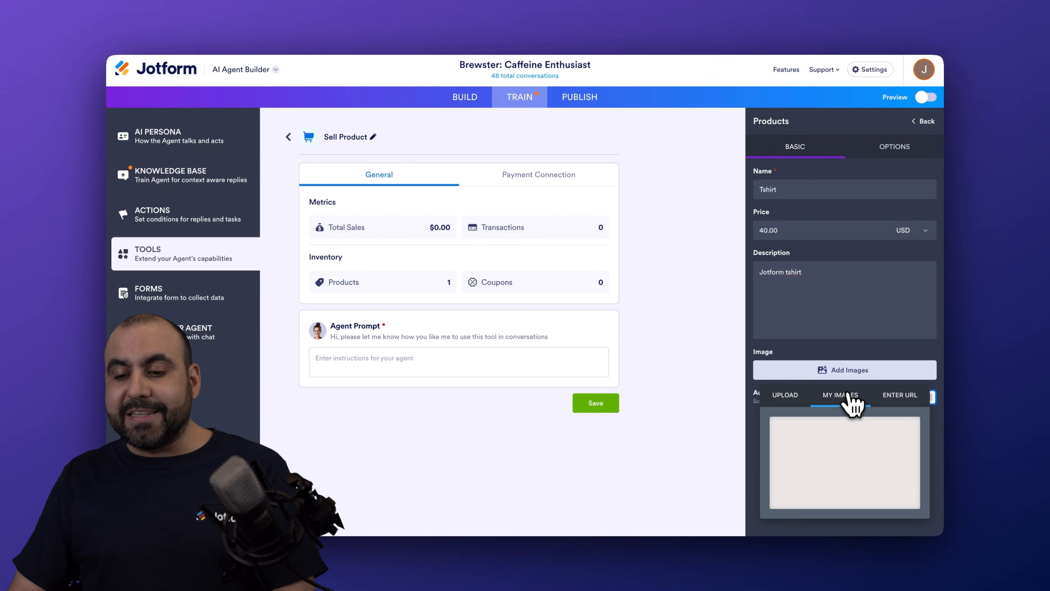
{"action": "scroll", "coordinate": [844, 460], "scroll_direction": "down", "scroll_amount": 5}
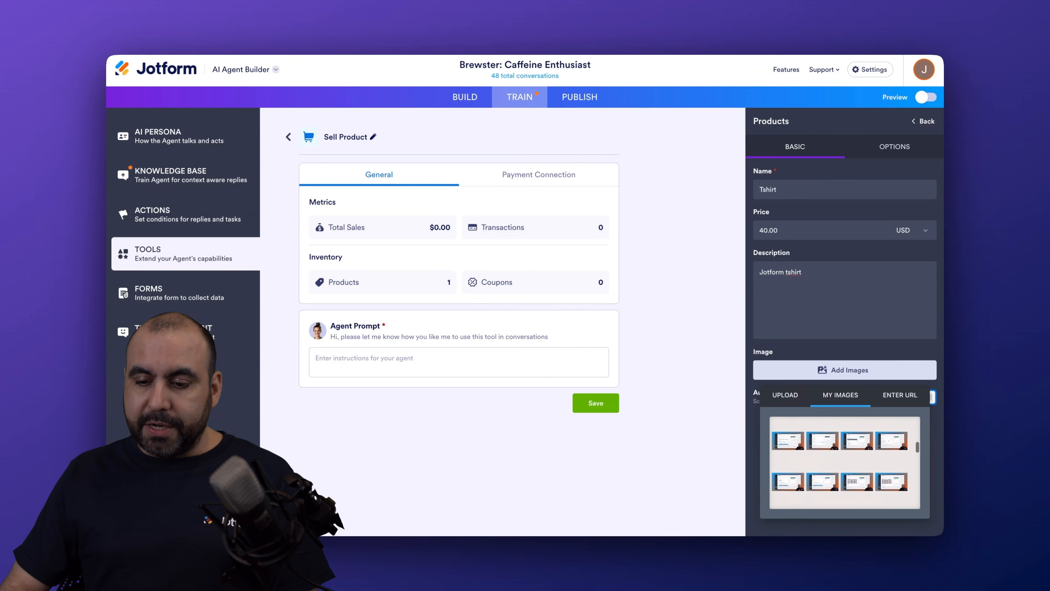
{"action": "scroll", "coordinate": [843, 462], "scroll_direction": "down", "scroll_amount": 3}
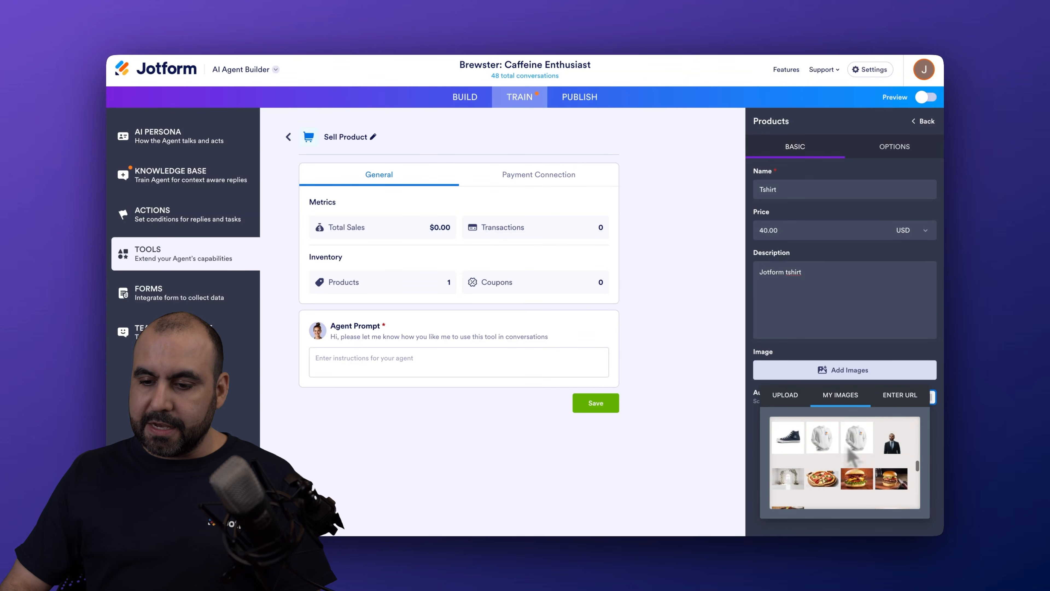
{"action": "left_click", "coordinate": [823, 442]}
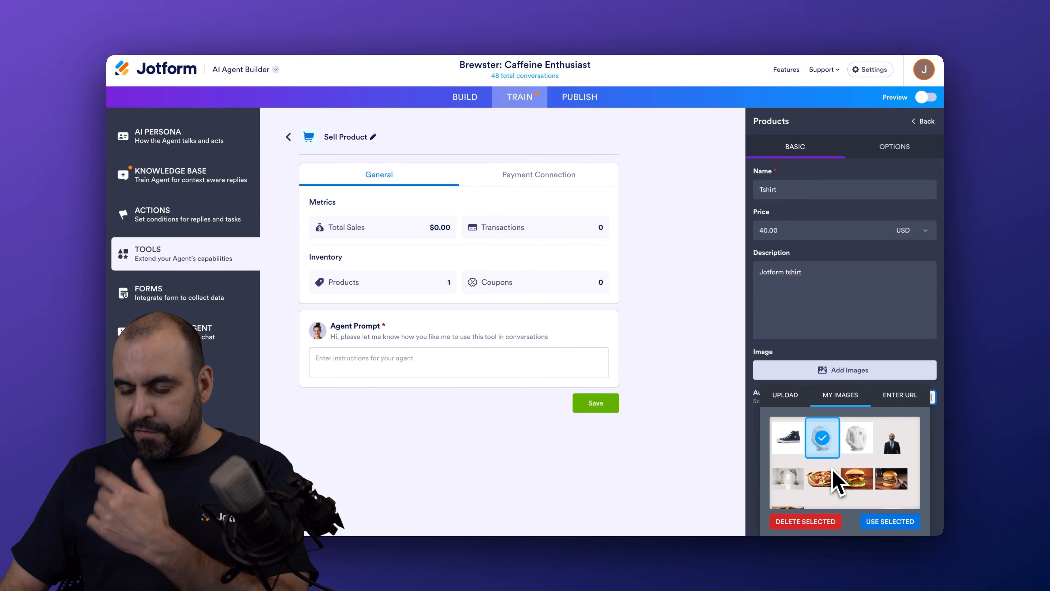
{"action": "left_click", "coordinate": [876, 521]}
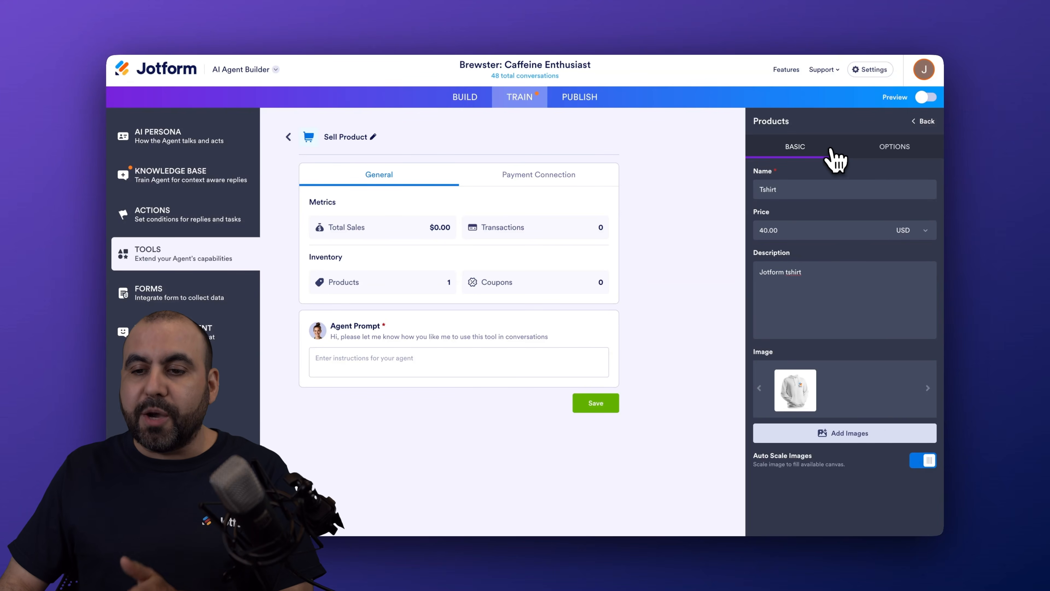
Add a quantity selector to the Tshirt product with a range of 2 to 100.
{"action": "left_click", "coordinate": [881, 154]}
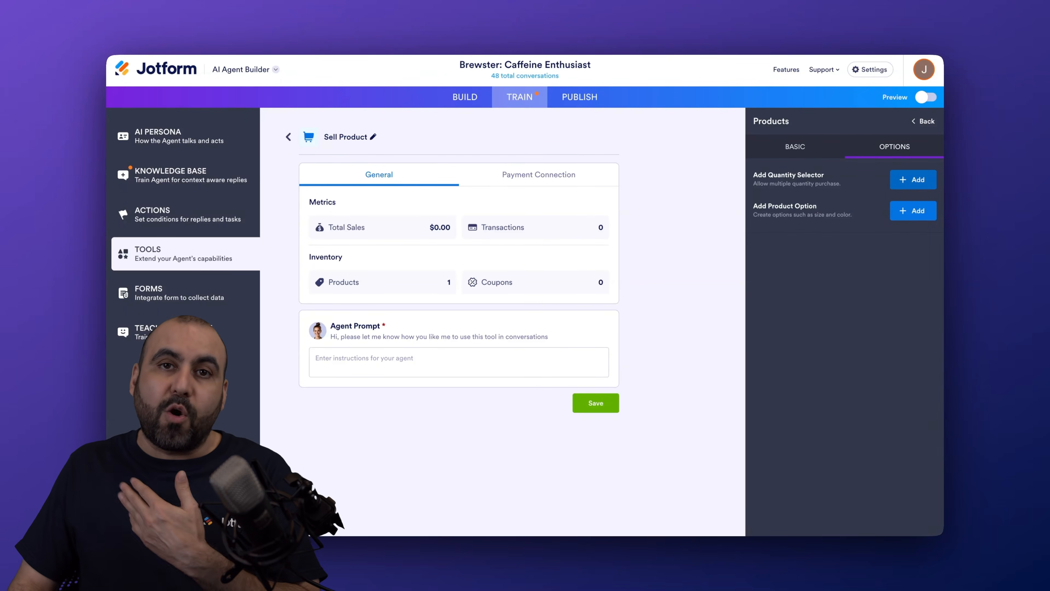
{"action": "left_click", "coordinate": [909, 182]}
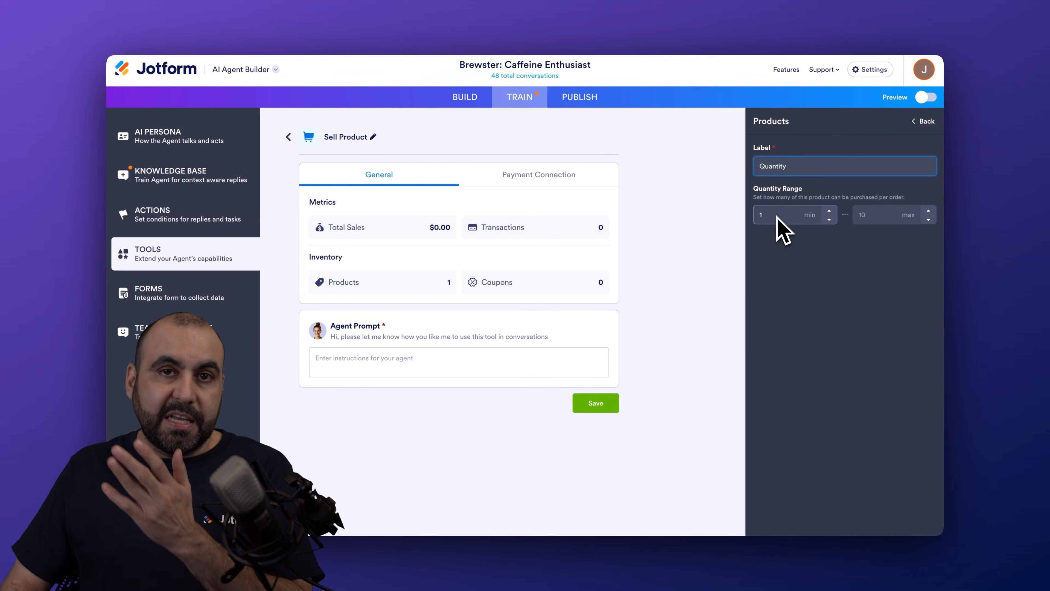
{"action": "left_click", "coordinate": [829, 210]}
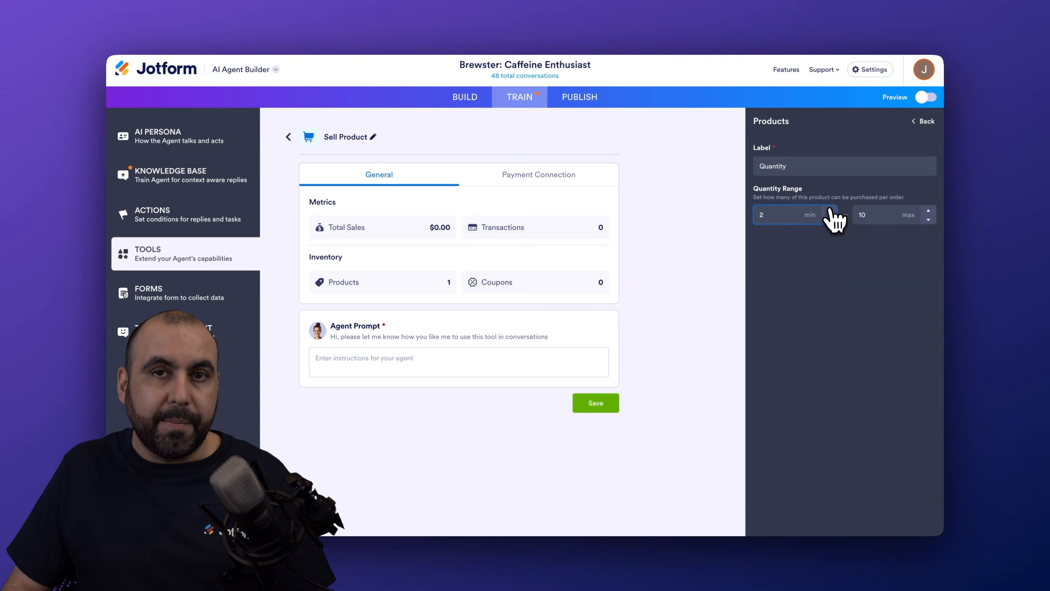
{"action": "left_click", "coordinate": [875, 217]}
{"action": "type", "text": "0"}
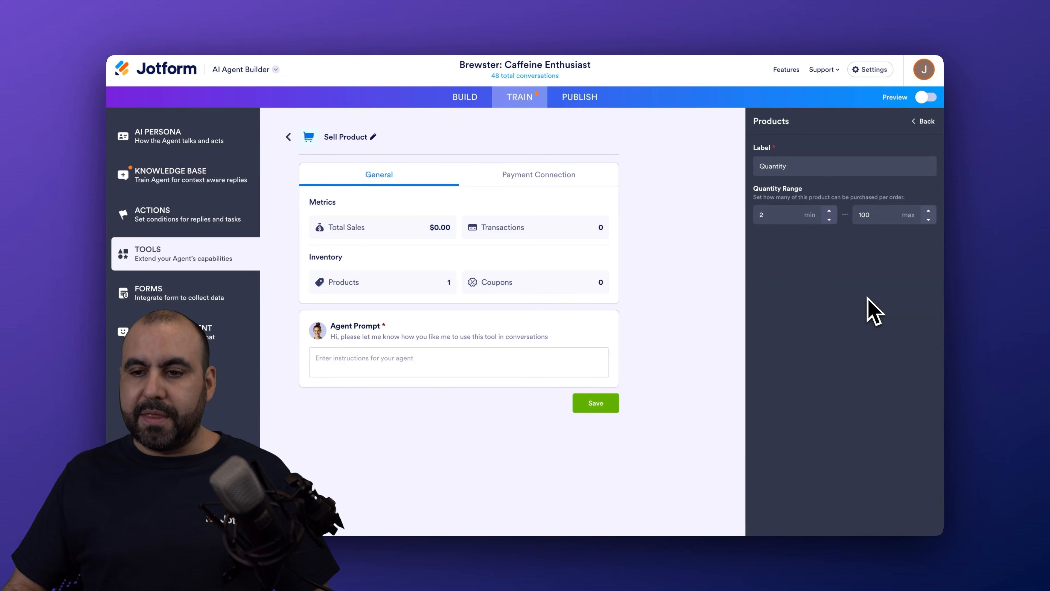
{"action": "left_click", "coordinate": [921, 121]}
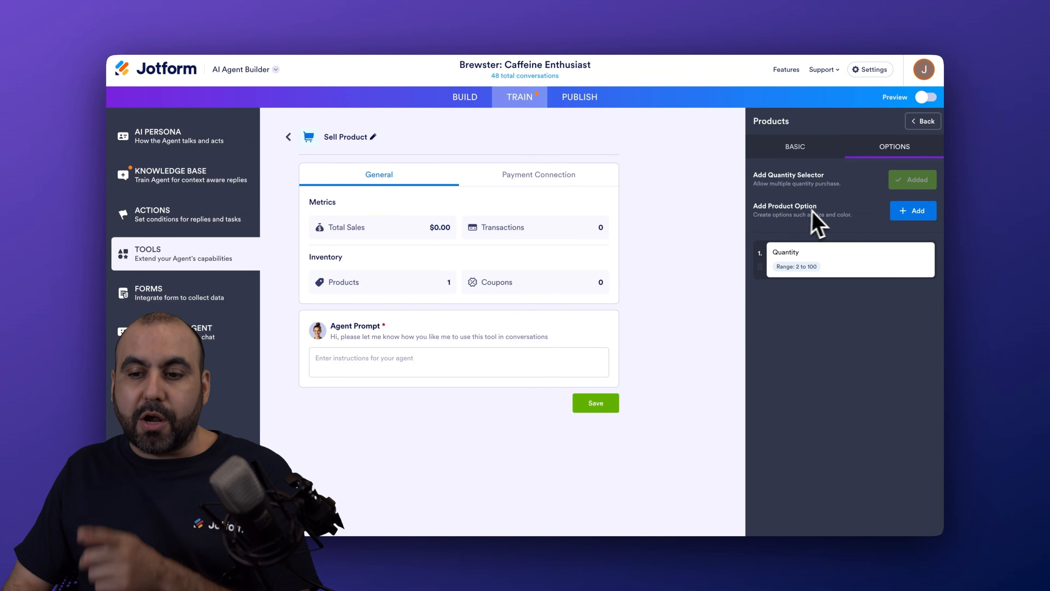
Add a product option named Size Options with the values Small, Medium and large, and return to the product list.
{"action": "left_click", "coordinate": [919, 213]}
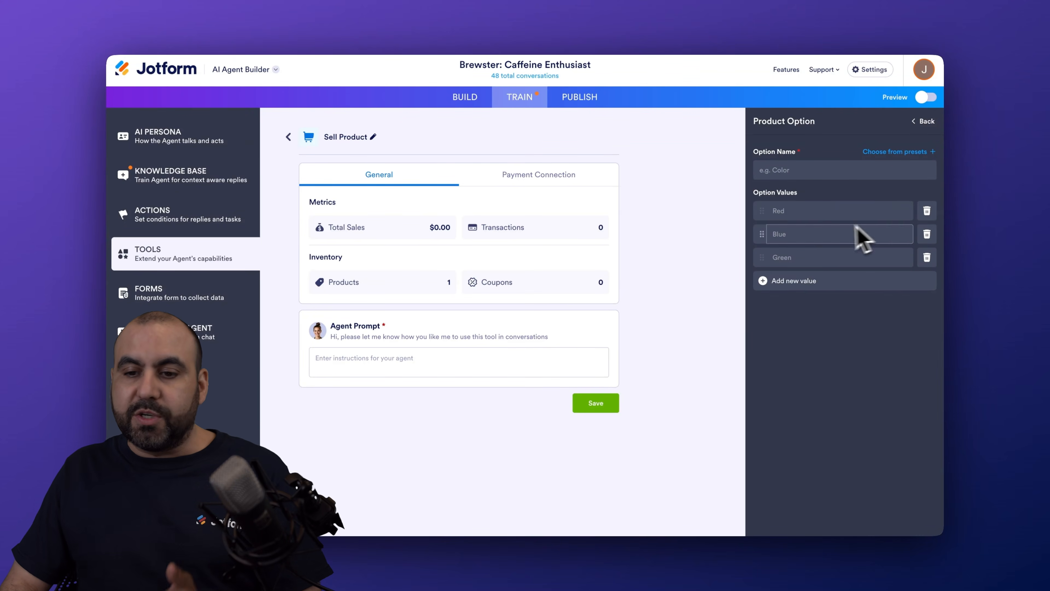
{"action": "left_click", "coordinate": [784, 169]}
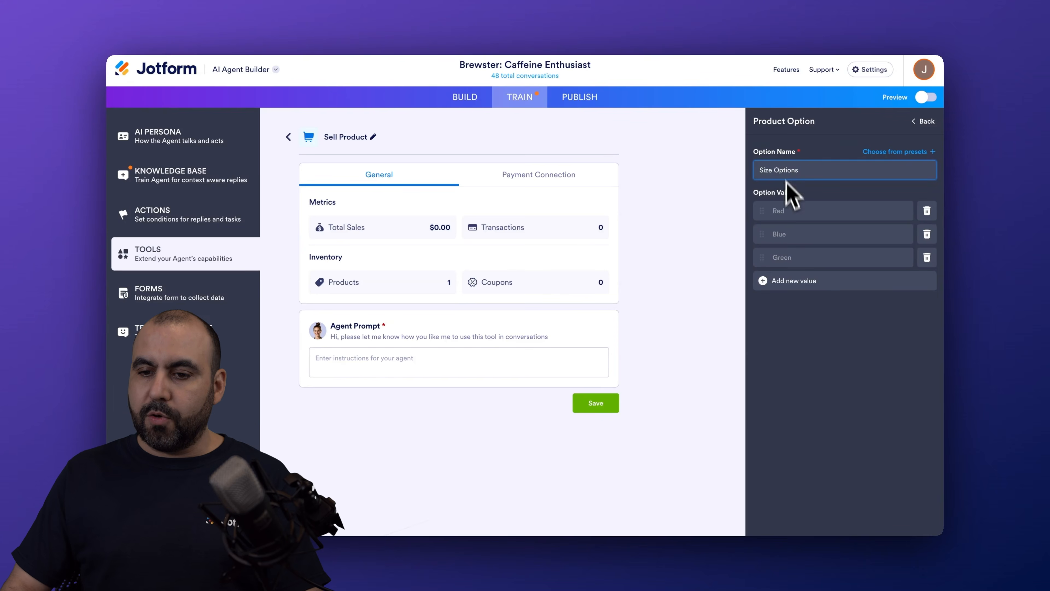
{"action": "left_click", "coordinate": [791, 211]}
{"action": "type", "text": "Smal"}
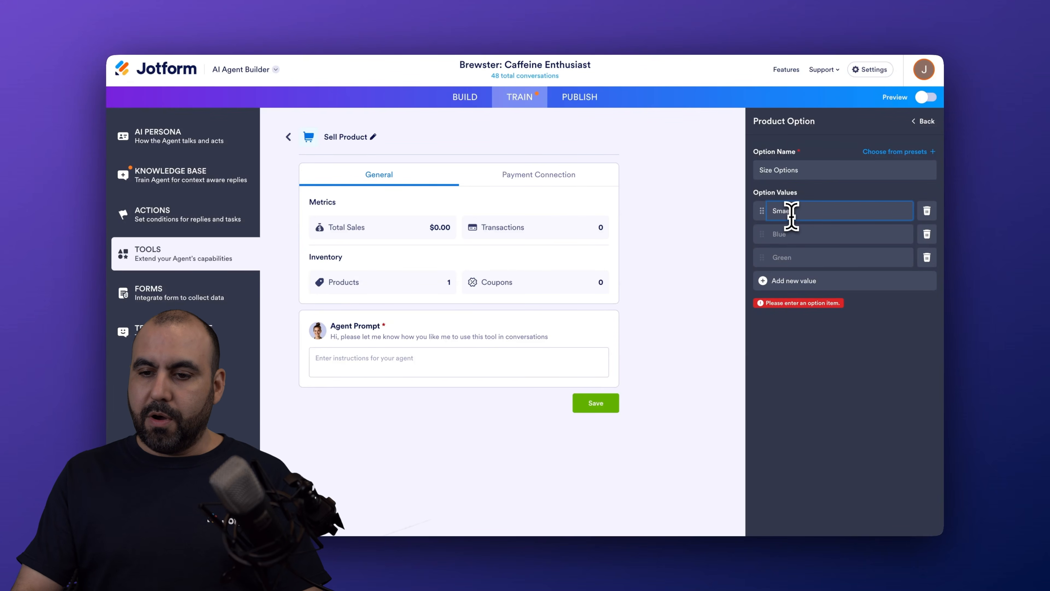
{"action": "type", "text": "l"}
{"action": "key", "text": "Tab"}
{"action": "type", "text": "Medium"}
{"action": "key", "text": "Tab"}
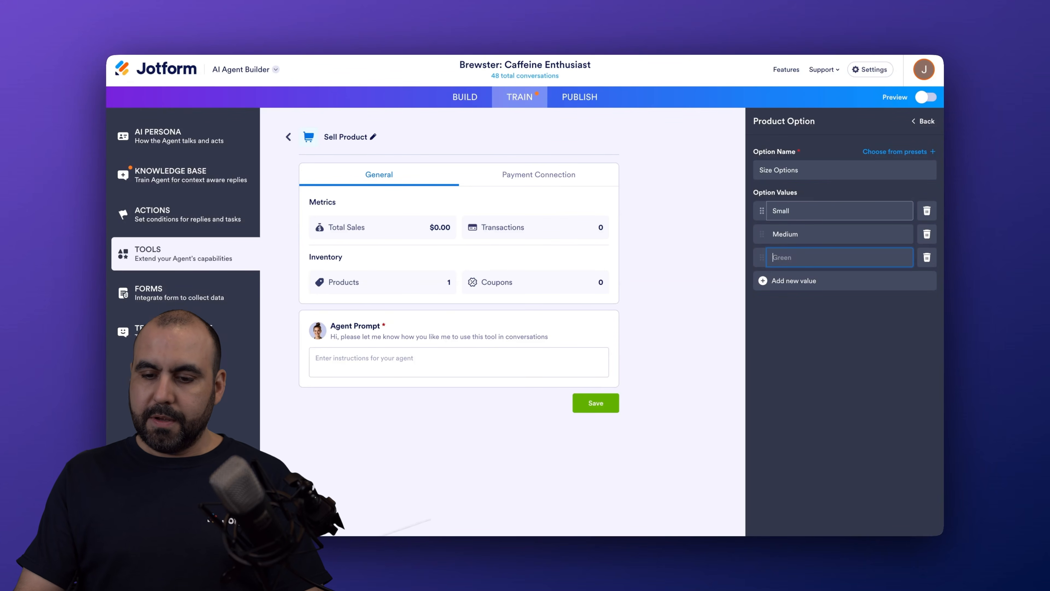
{"action": "left_click", "coordinate": [810, 303]}
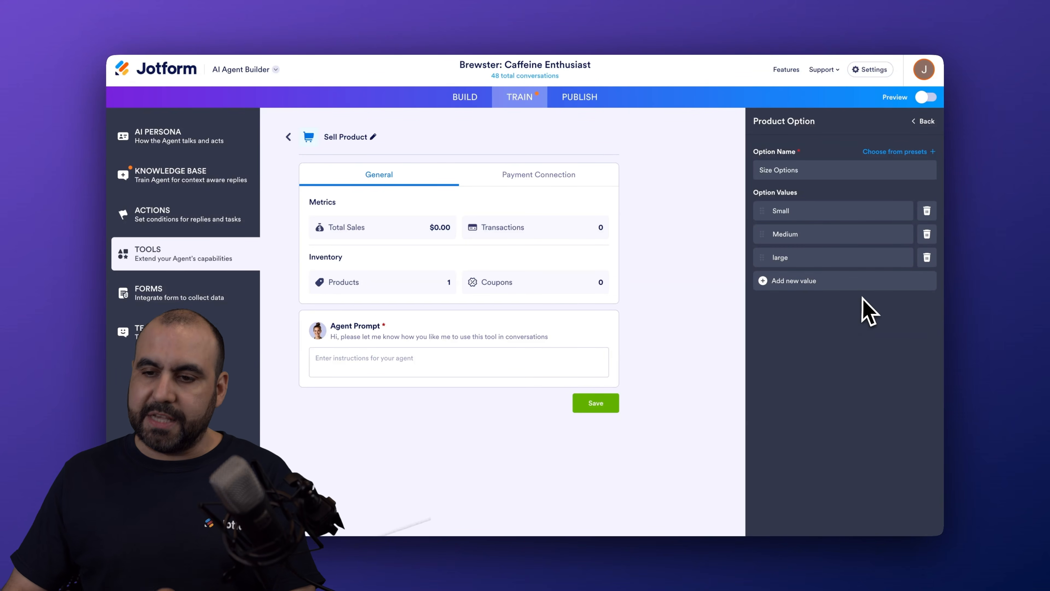
{"action": "left_click", "coordinate": [926, 123]}
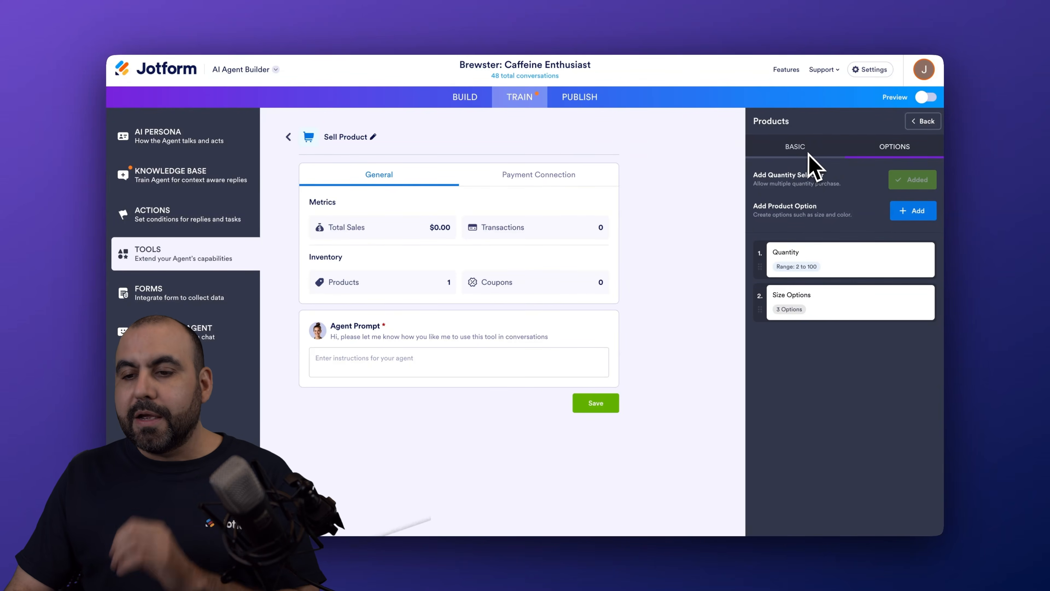
{"action": "left_click", "coordinate": [920, 123]}
Edit the free placeholder product into Red Tshirt, with the description "Get the red tshirt" and a maroon T-shirt picture from the uploaded images.
{"action": "mouse_move", "coordinate": [800, 221]}
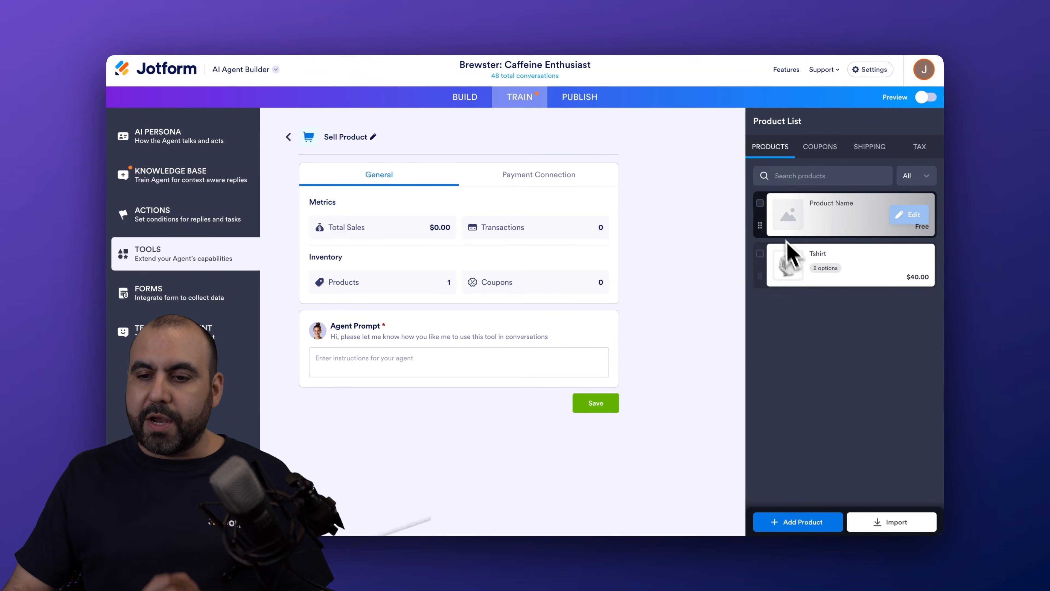
{"action": "left_click", "coordinate": [893, 216]}
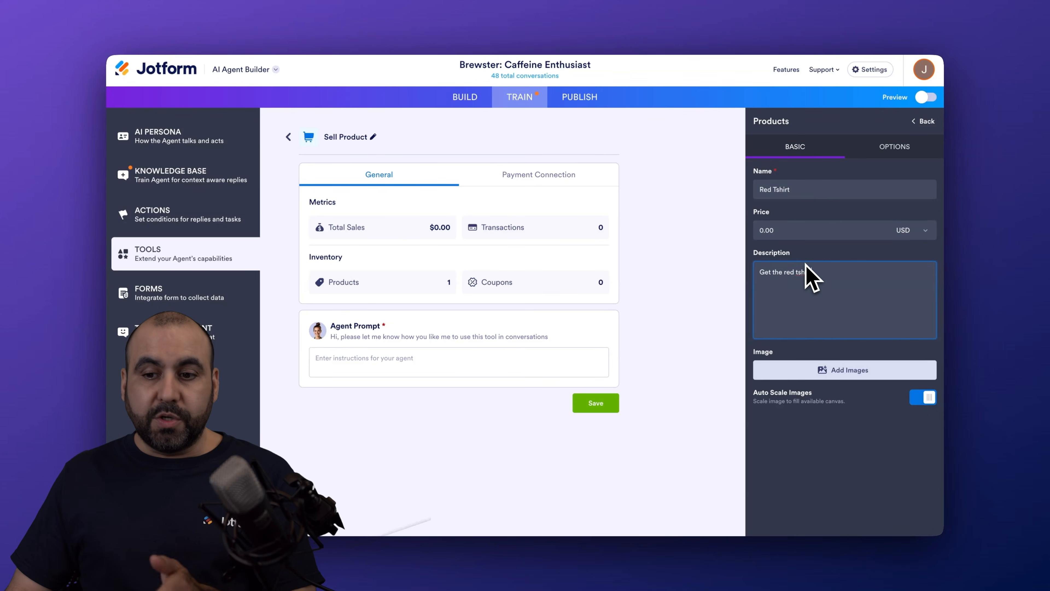
{"action": "type", "text": "irt"}
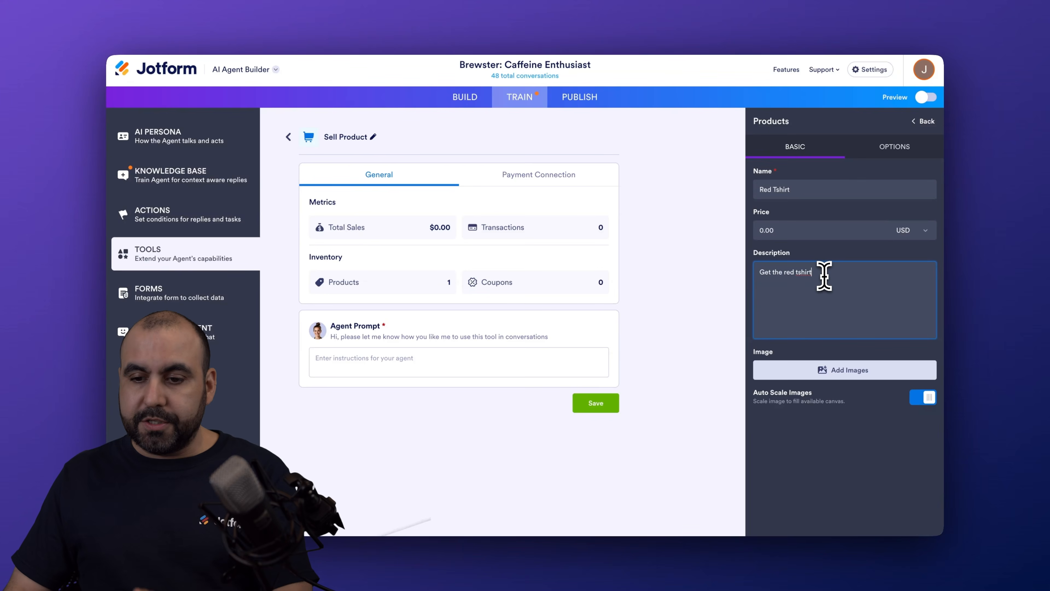
{"action": "left_click", "coordinate": [834, 371]}
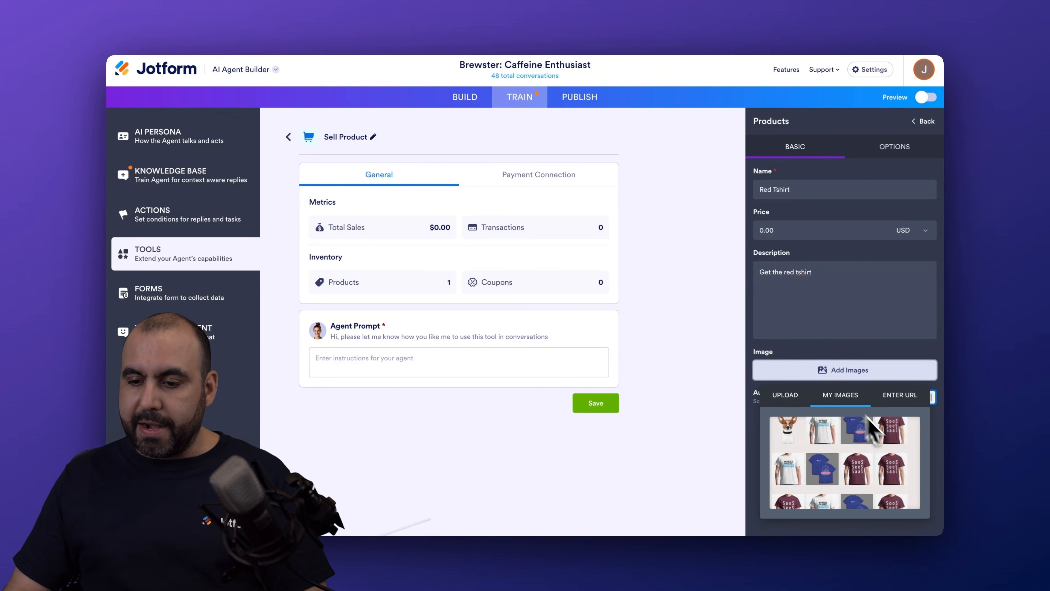
{"action": "left_click", "coordinate": [895, 434]}
{"action": "left_click", "coordinate": [888, 528]}
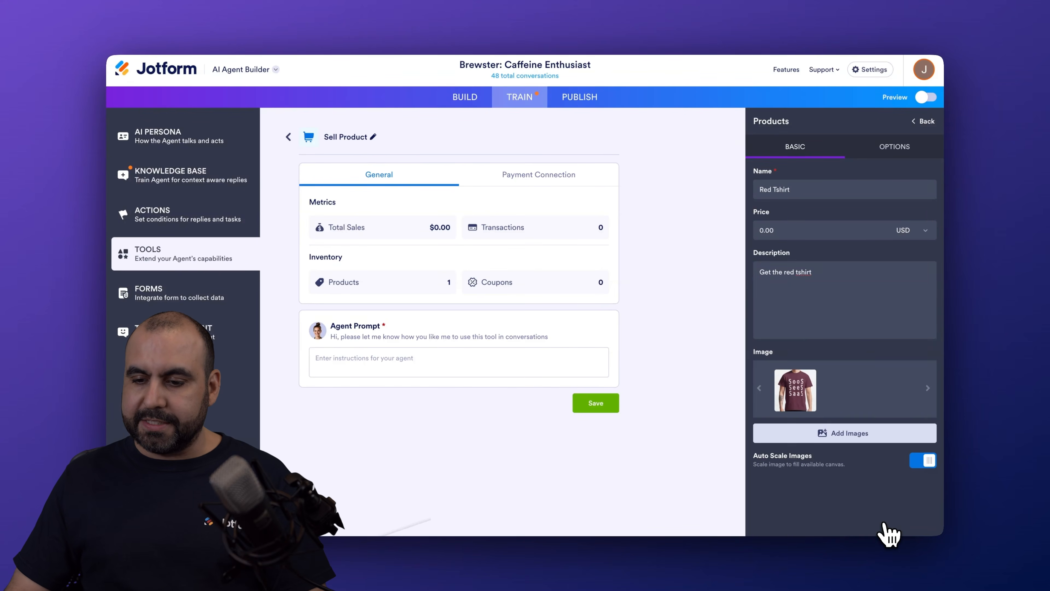
Leave the Red Tshirt settings and start a coupon with the code 5off, limited by number of uses to 10.
{"action": "left_click", "coordinate": [897, 146]}
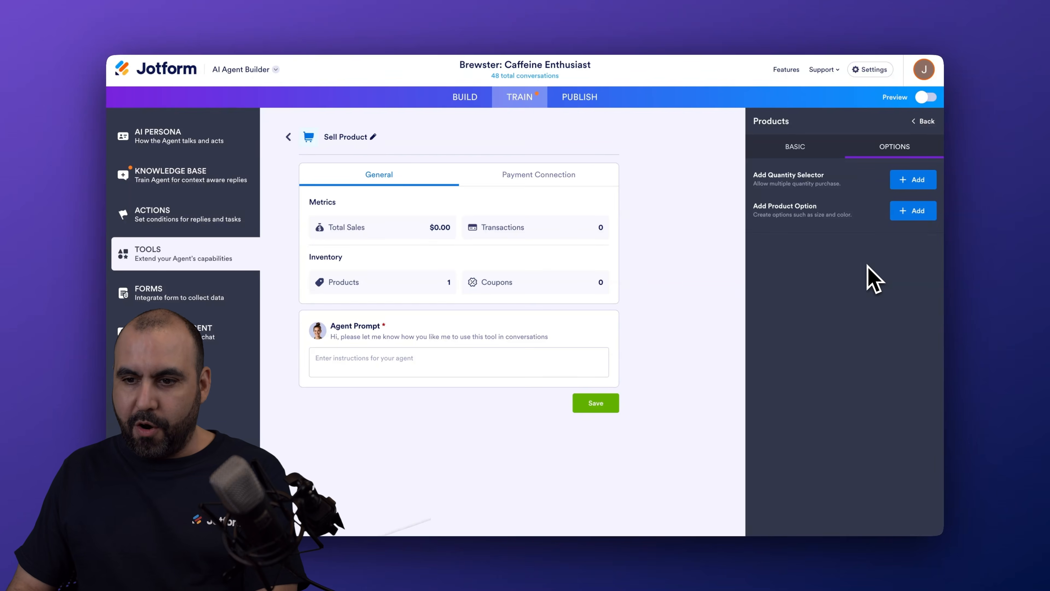
{"action": "left_click", "coordinate": [922, 121]}
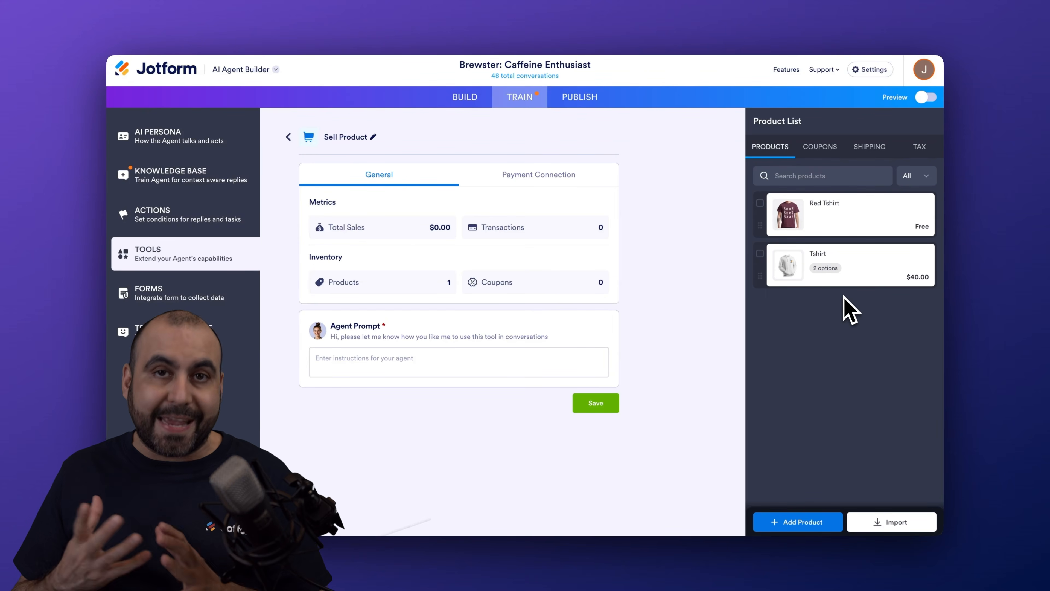
{"action": "left_click", "coordinate": [820, 146]}
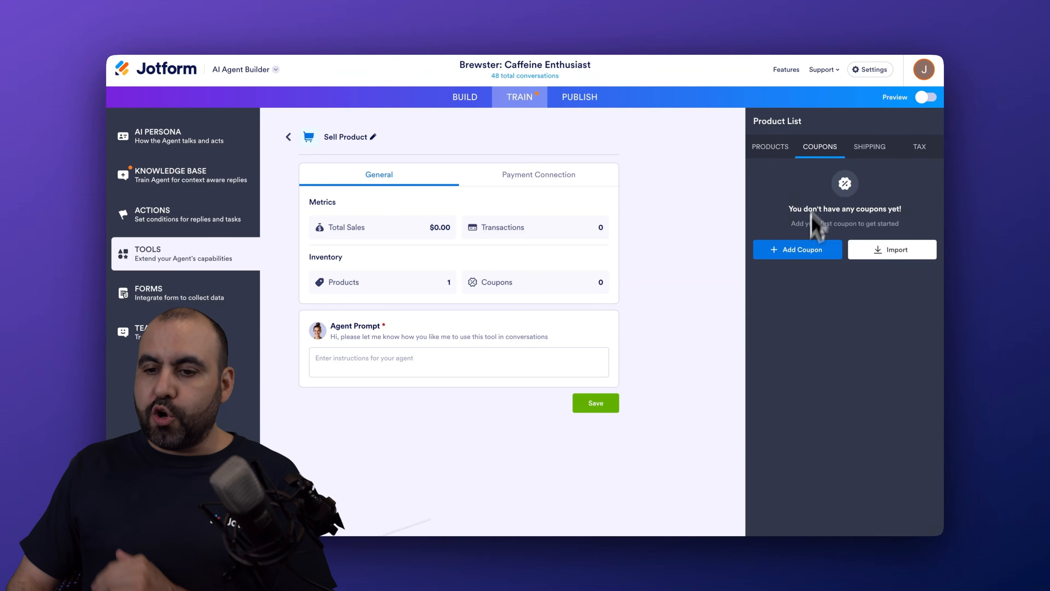
{"action": "left_click", "coordinate": [809, 250]}
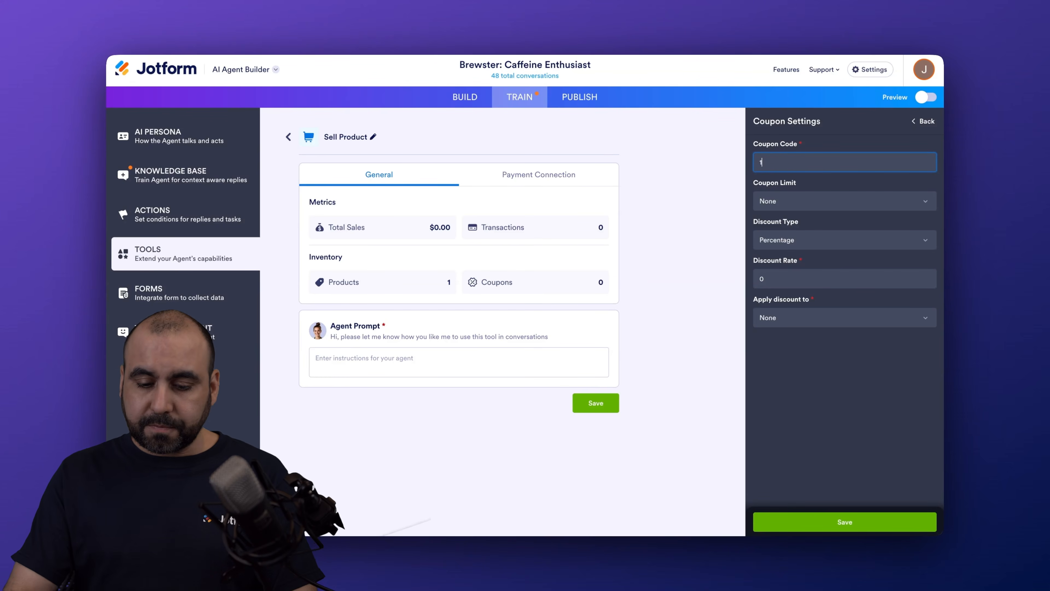
{"action": "left_click", "coordinate": [816, 207]}
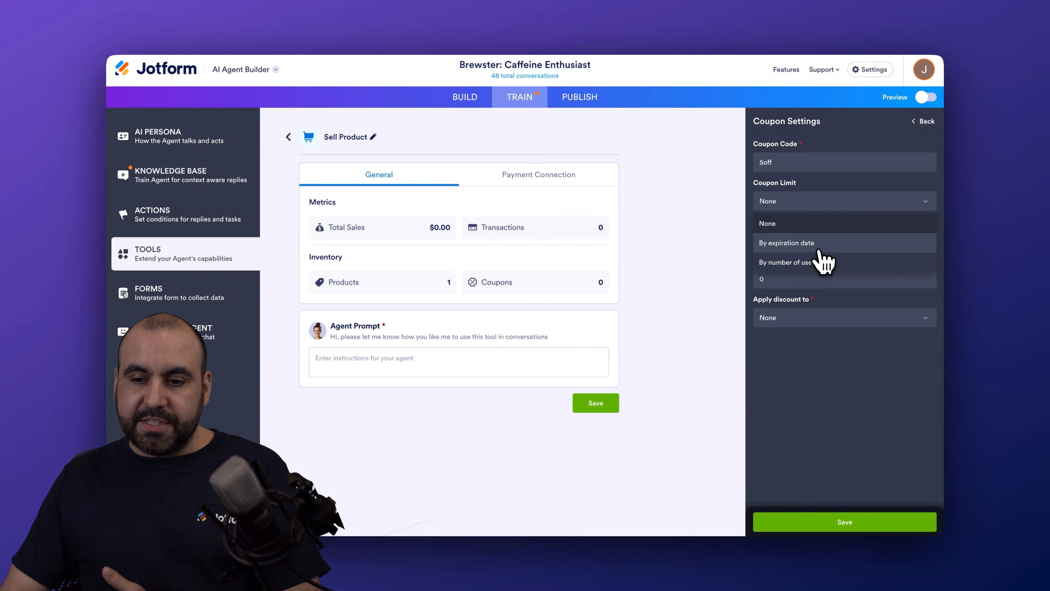
{"action": "left_click", "coordinate": [785, 264]}
{"action": "left_click", "coordinate": [792, 238]}
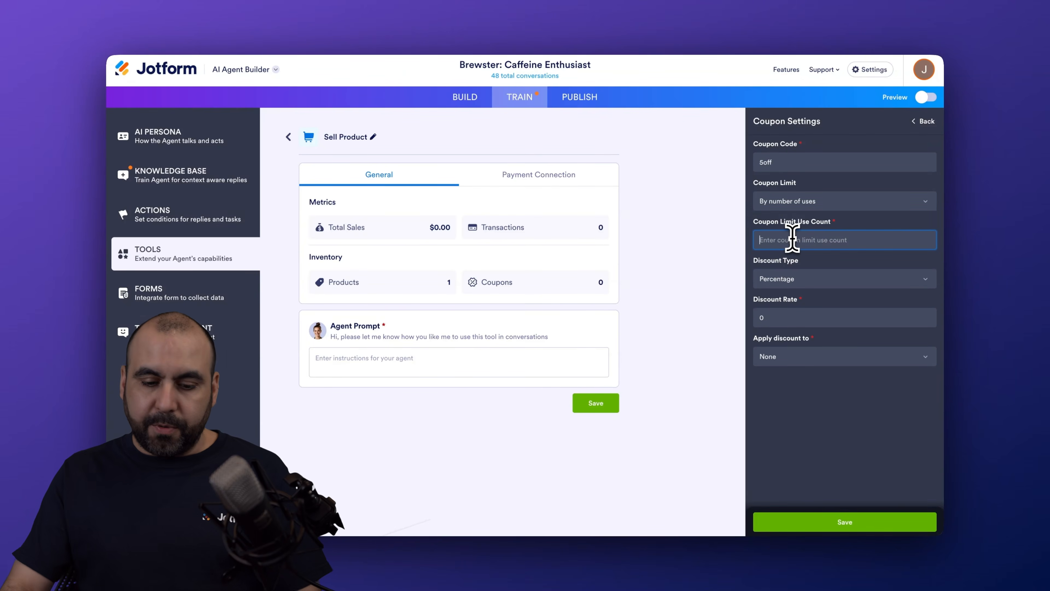
Give the coupon a fixed discount amount of 5, apply it to both products, and save it.
{"action": "left_click", "coordinate": [811, 274]}
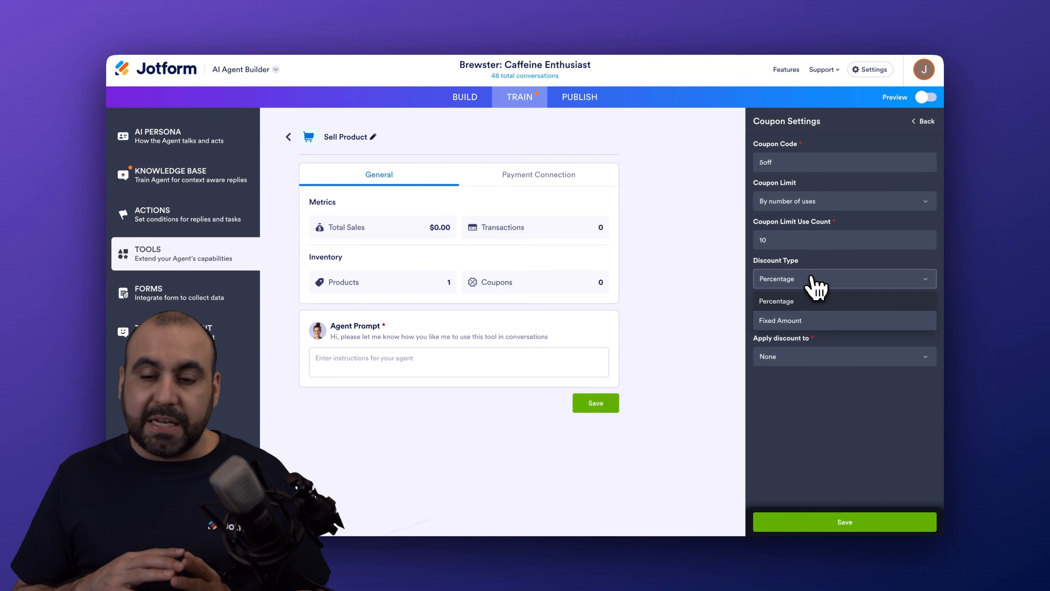
{"action": "left_click", "coordinate": [813, 323]}
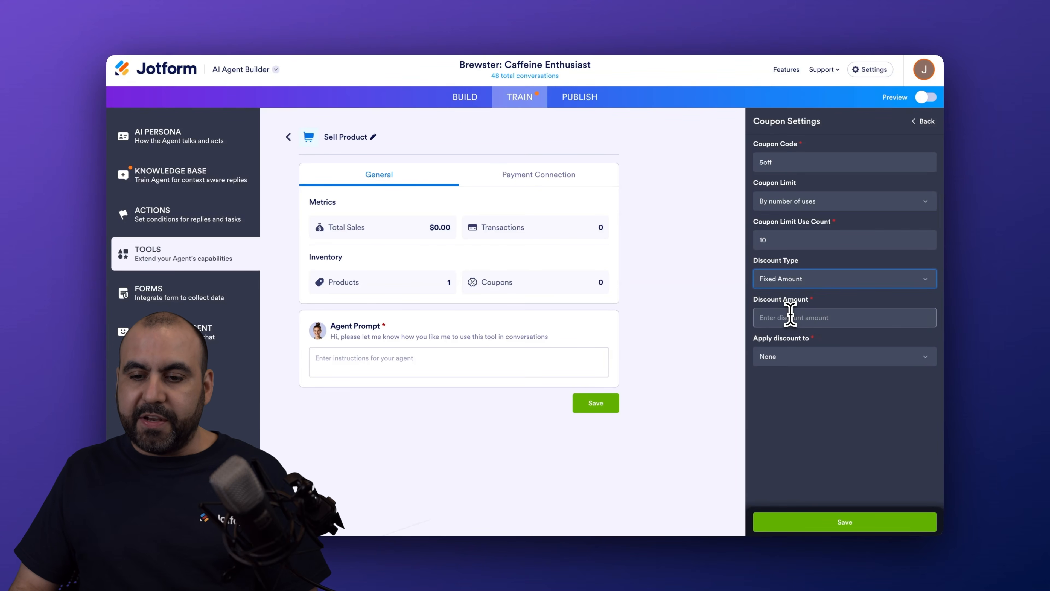
{"action": "type", "text": "5"}
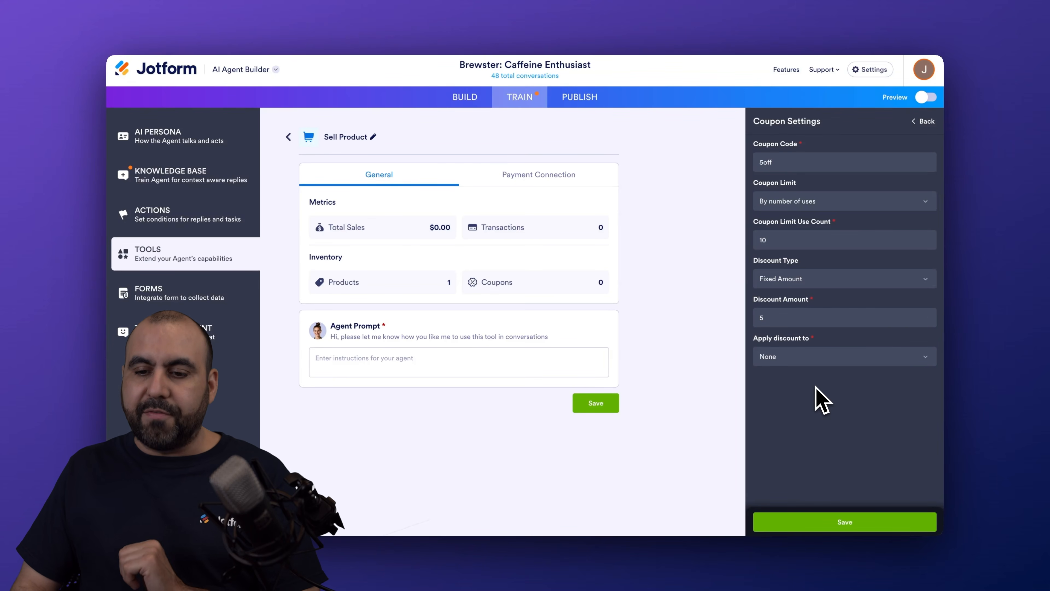
{"action": "left_click", "coordinate": [810, 358]}
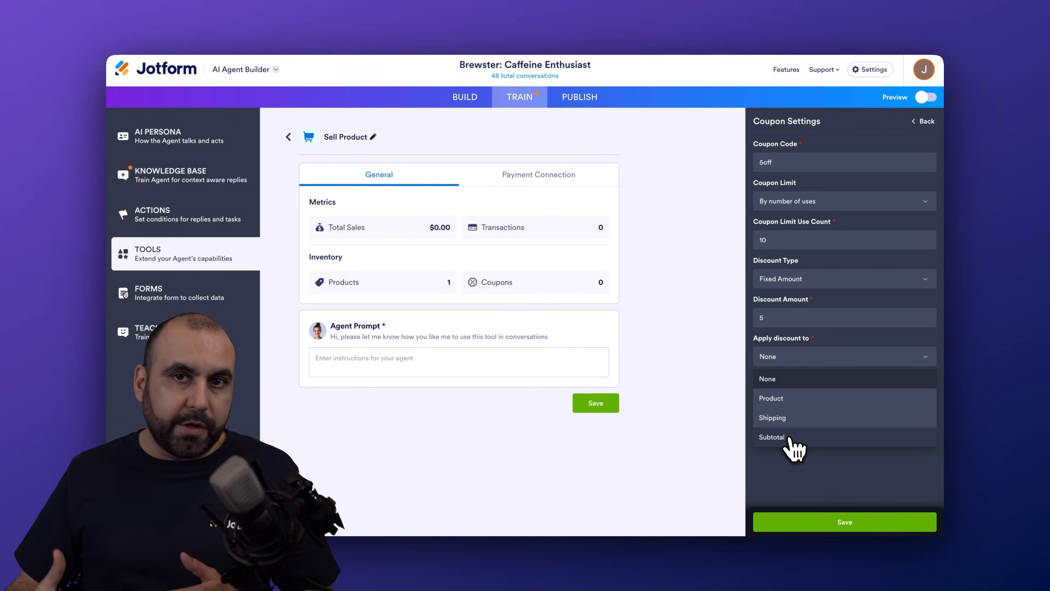
{"action": "left_click", "coordinate": [775, 399]}
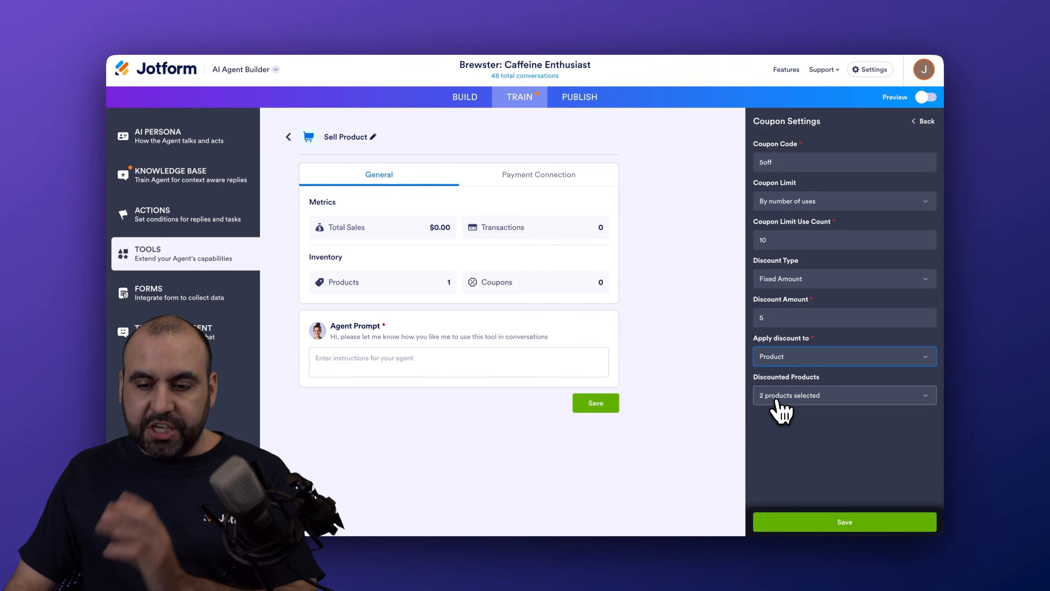
{"action": "left_click", "coordinate": [844, 525]}
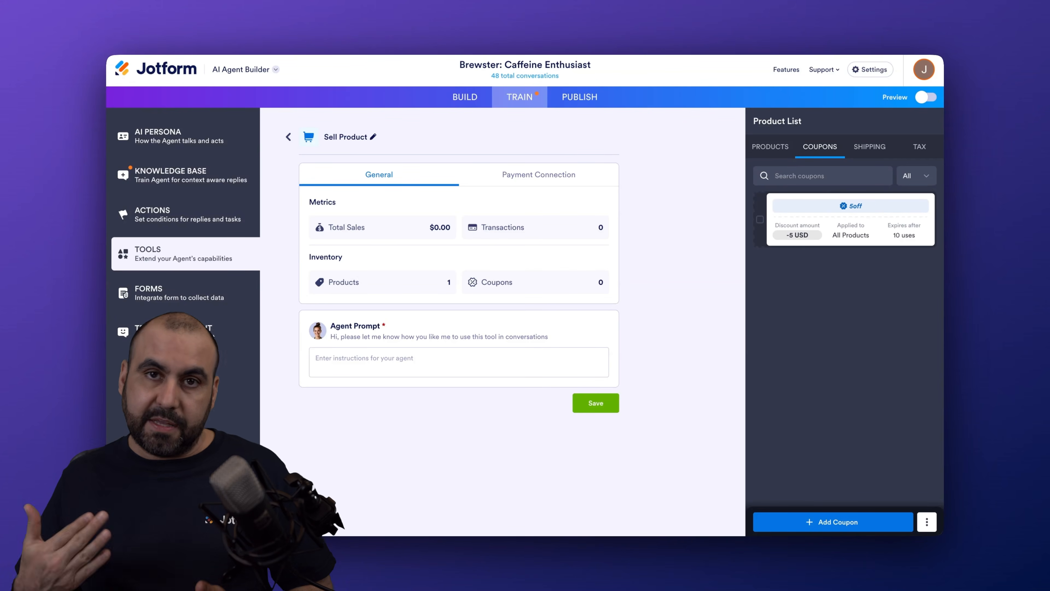
Enable shipping charged per transaction at a flat rate of 10.00 USD, and check the tax settings before returning to the products.
{"action": "left_click", "coordinate": [876, 151]}
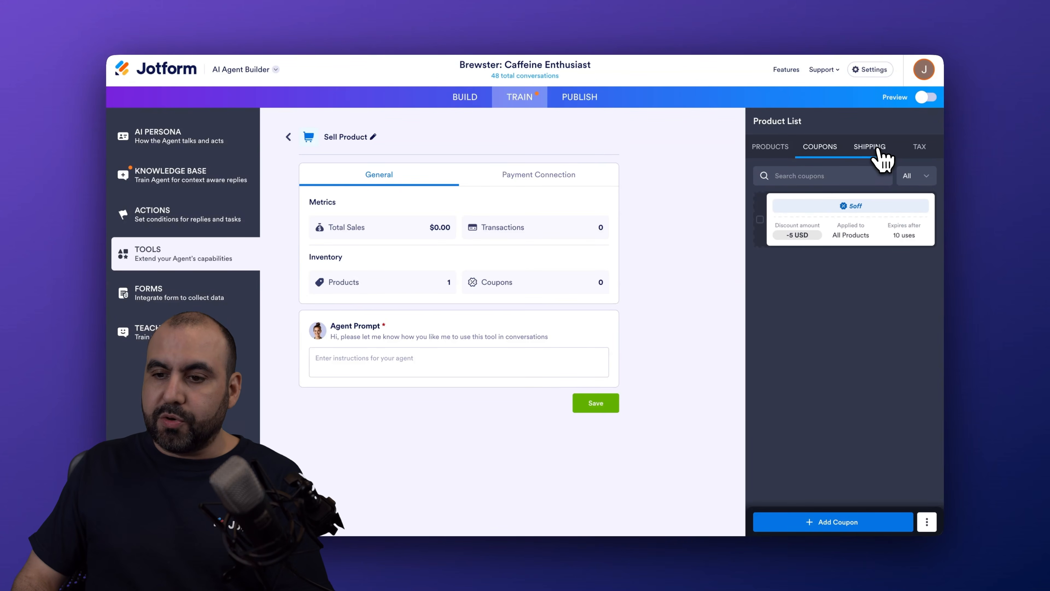
{"action": "left_click", "coordinate": [879, 153]}
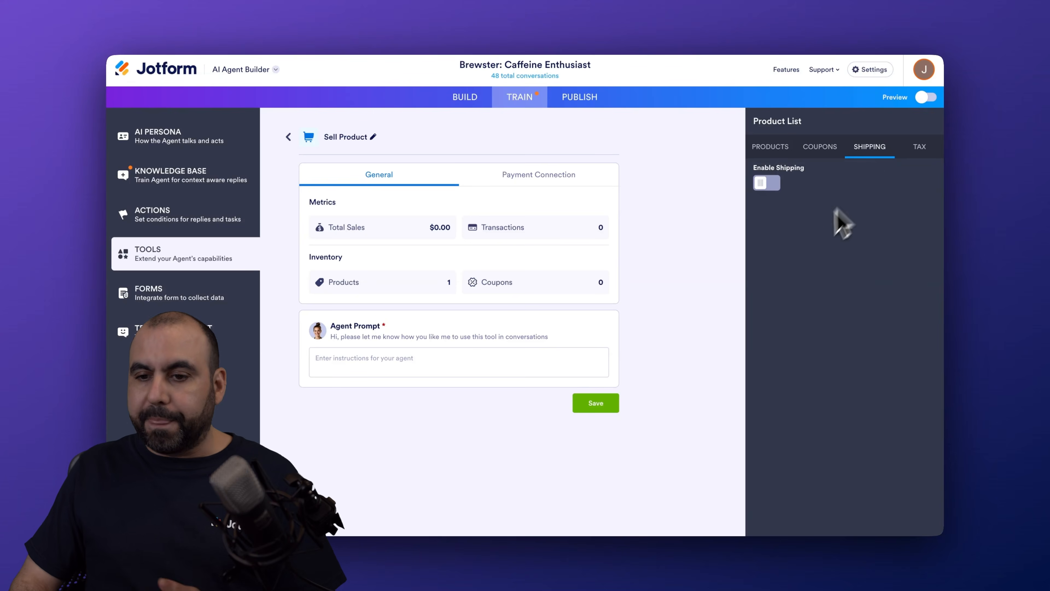
{"action": "left_click", "coordinate": [778, 188]}
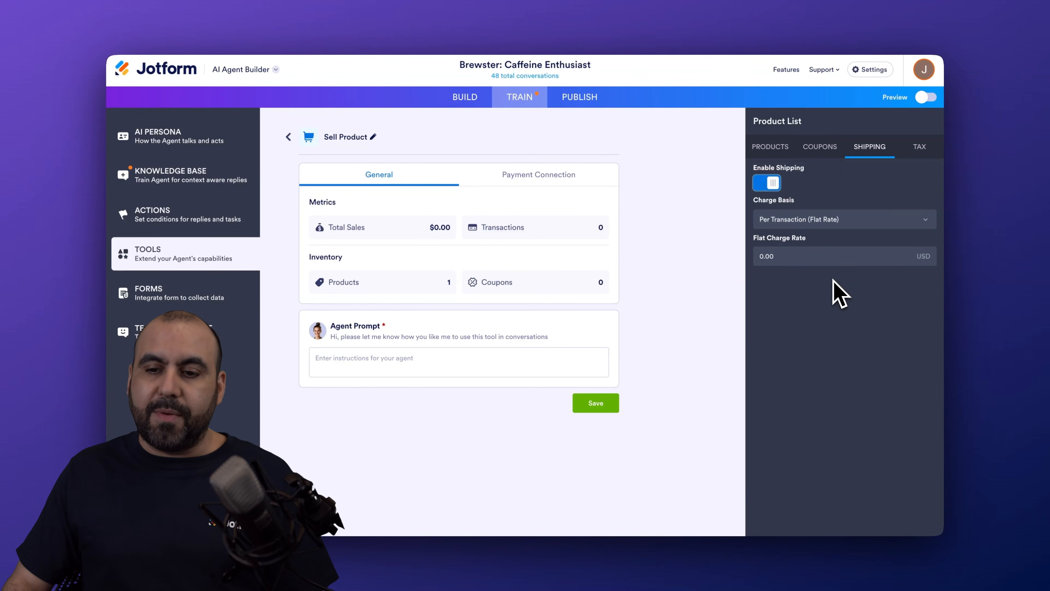
{"action": "left_click", "coordinate": [857, 217]}
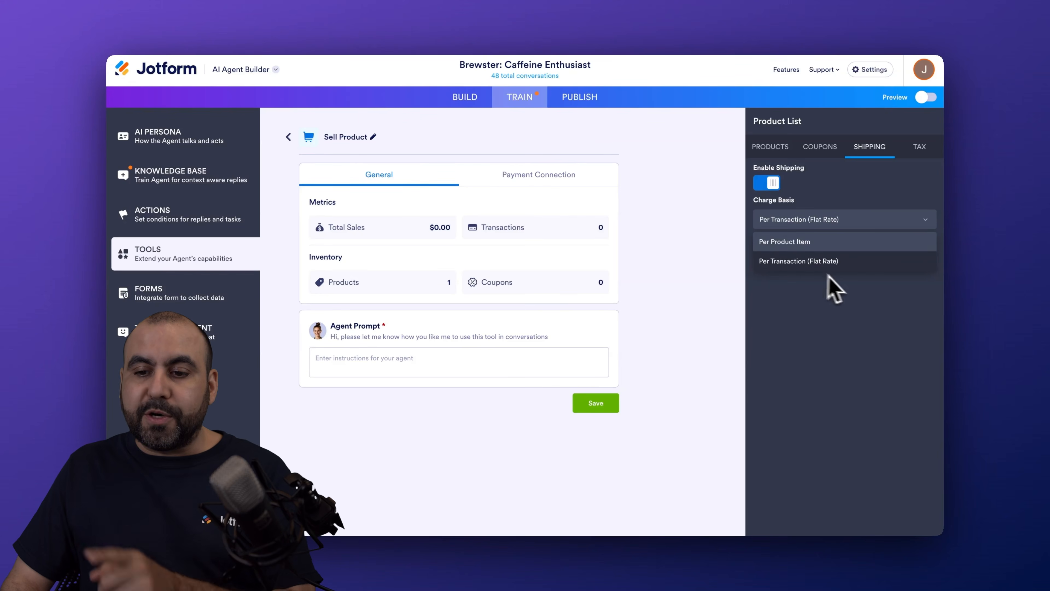
{"action": "left_click", "coordinate": [811, 272]}
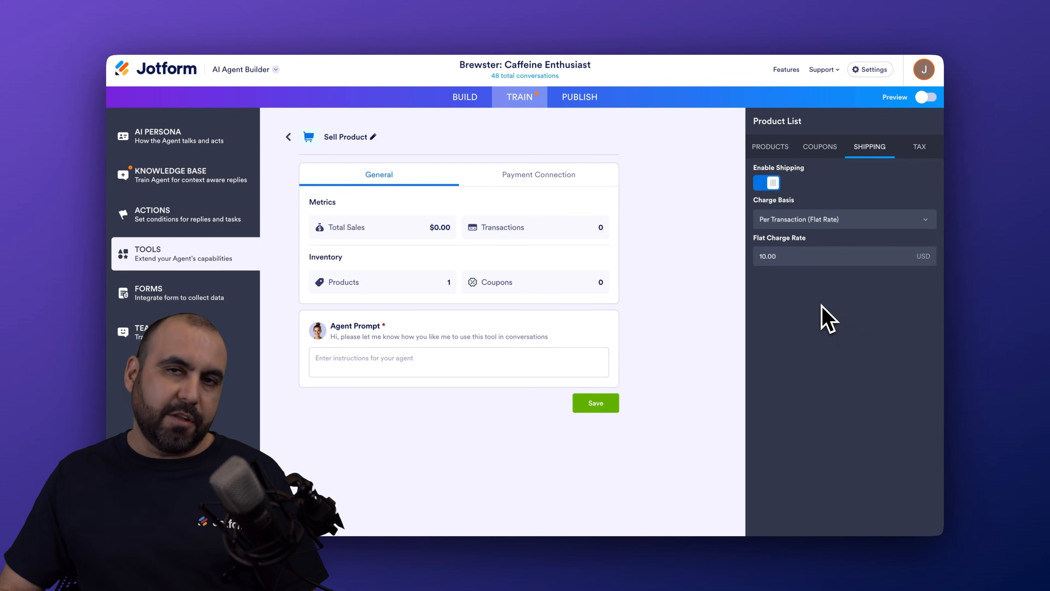
{"action": "left_click", "coordinate": [927, 149]}
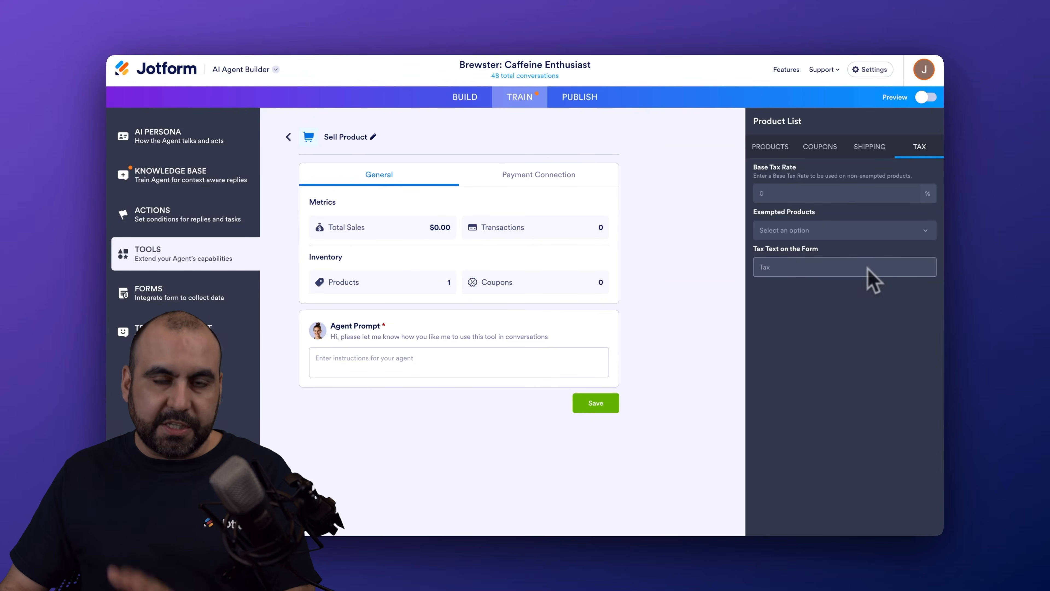
{"action": "left_click", "coordinate": [773, 148]}
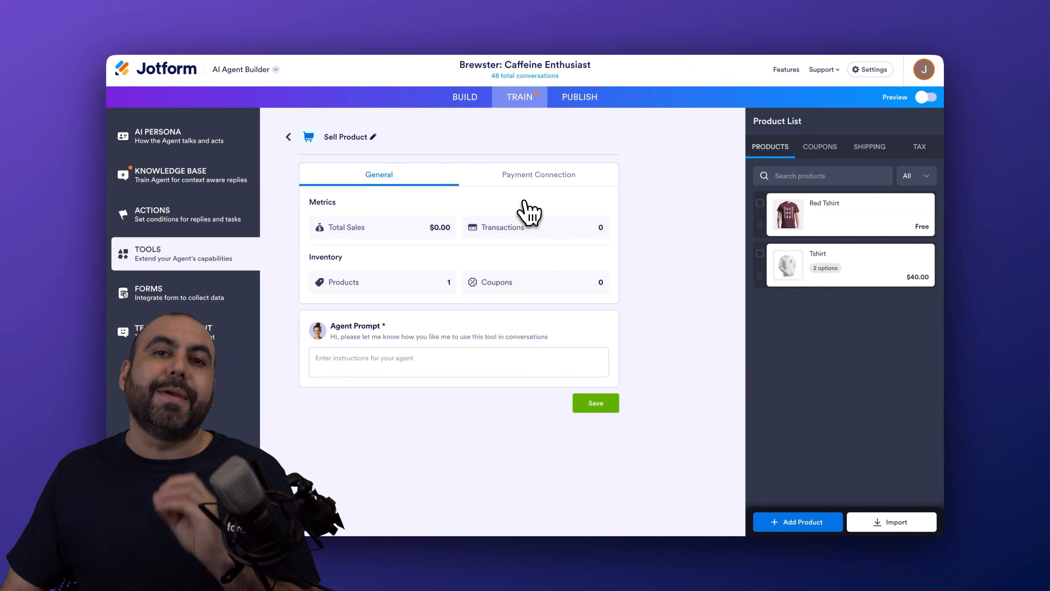
Open the payment connections and look through the payment gateways offered for a new connection.
{"action": "left_click", "coordinate": [556, 182]}
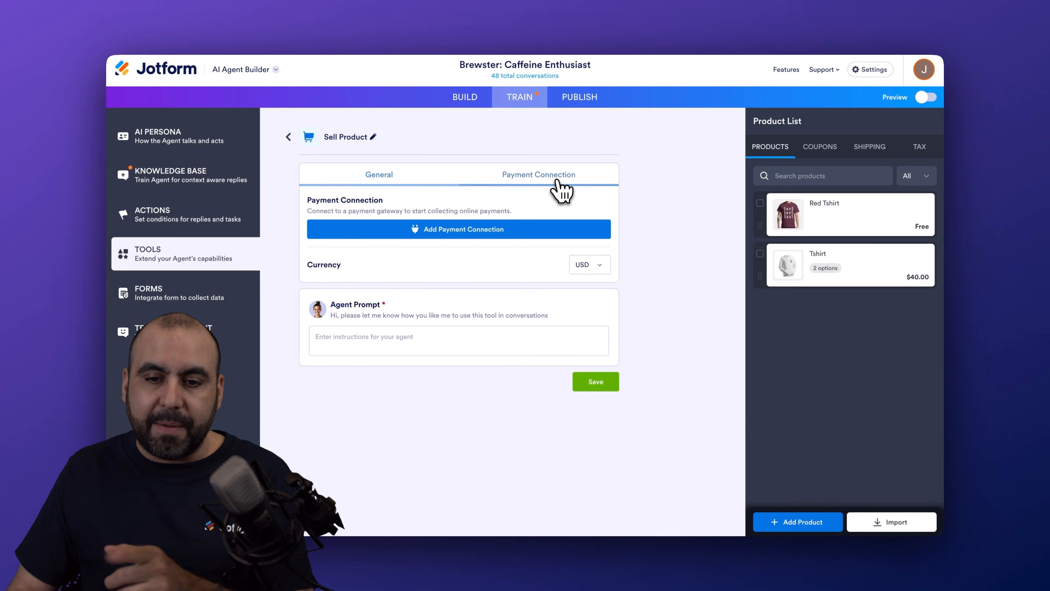
{"action": "left_click", "coordinate": [486, 231]}
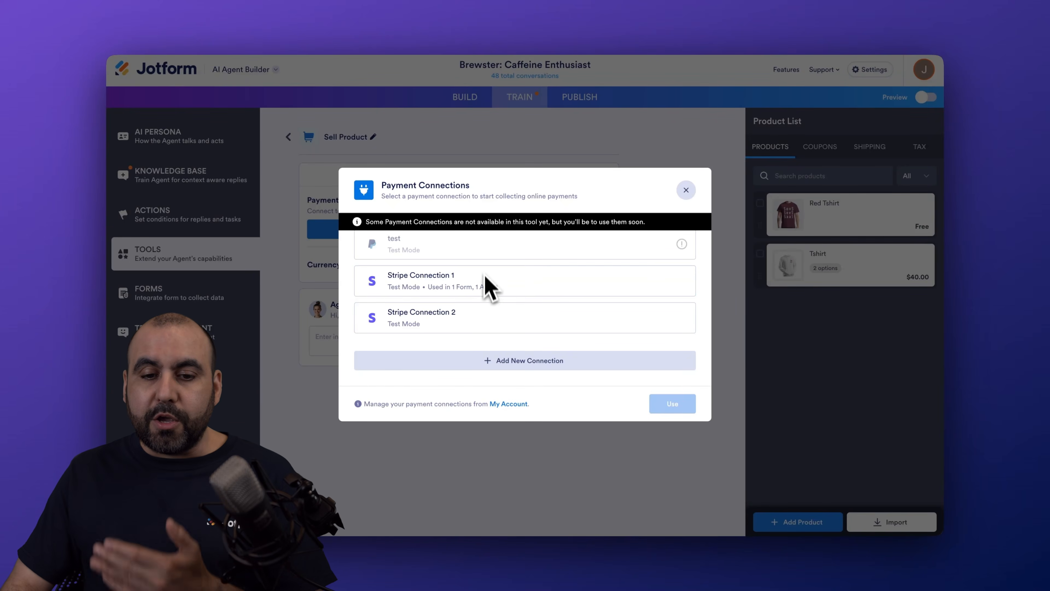
{"action": "left_click", "coordinate": [520, 361]}
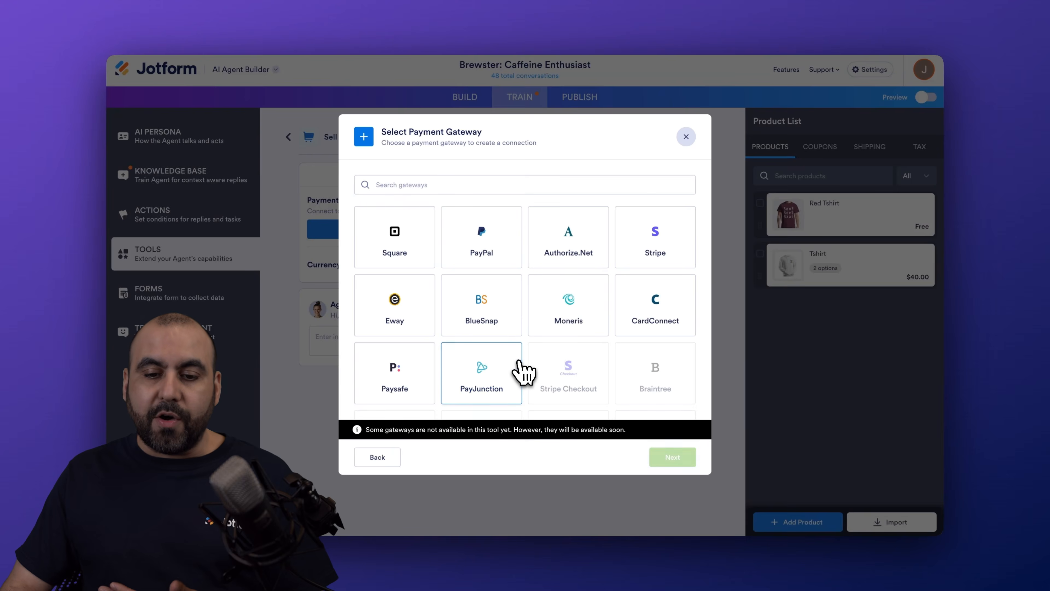
{"action": "scroll", "coordinate": [521, 370], "scroll_direction": "down", "scroll_amount": 3}
{"action": "scroll", "coordinate": [524, 374], "scroll_direction": "up", "scroll_amount": 3}
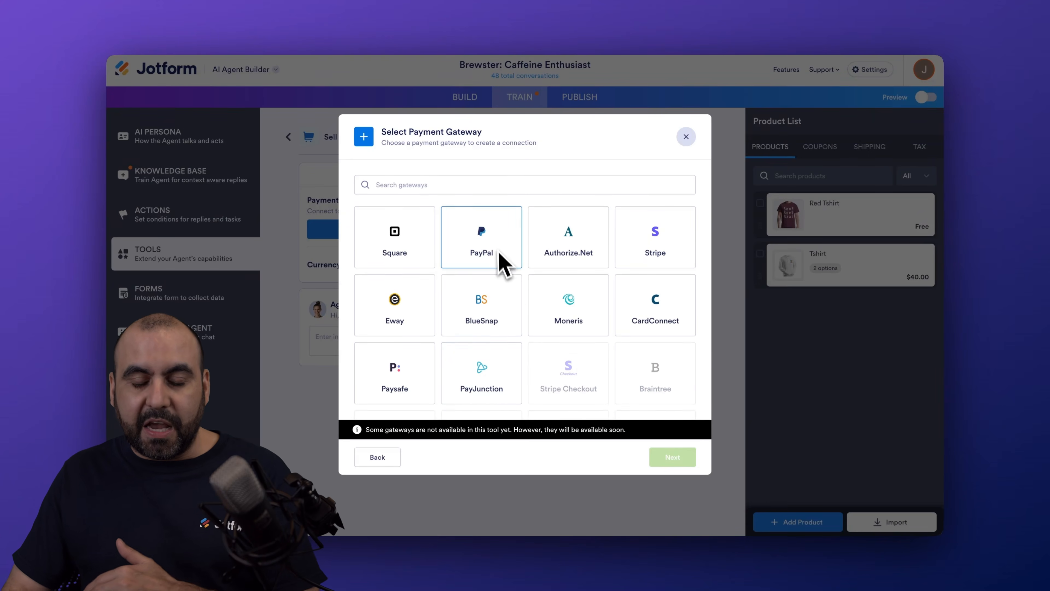
{"action": "left_click", "coordinate": [378, 457]}
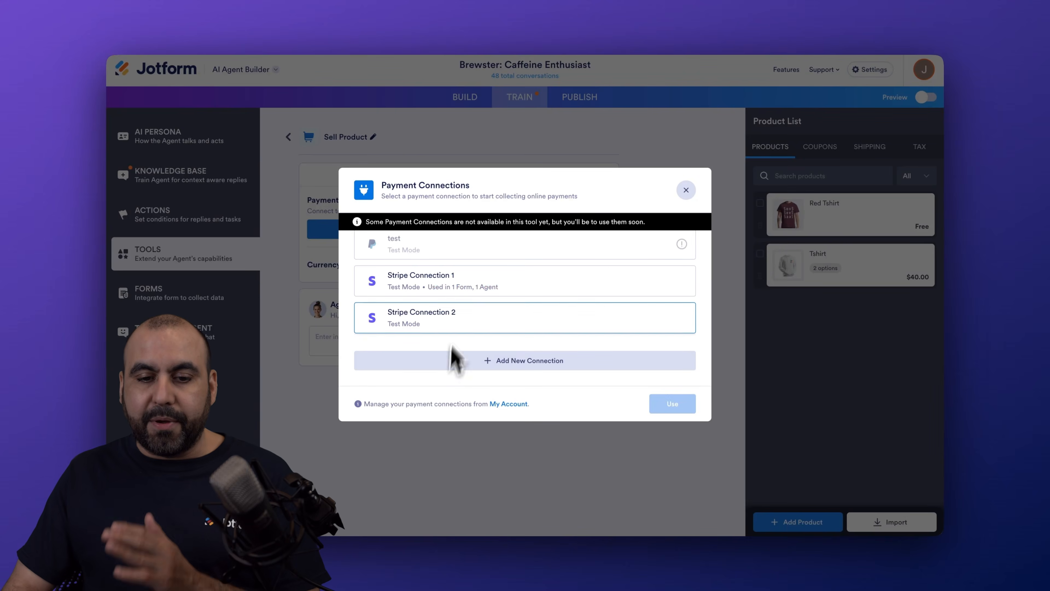
Use Stripe Connection 1 for payments, set the agent prompt to "When the client wants to purchase tshirts", and save the tool.
{"action": "left_click", "coordinate": [461, 288]}
{"action": "left_click", "coordinate": [480, 373]}
{"action": "left_click", "coordinate": [439, 277]}
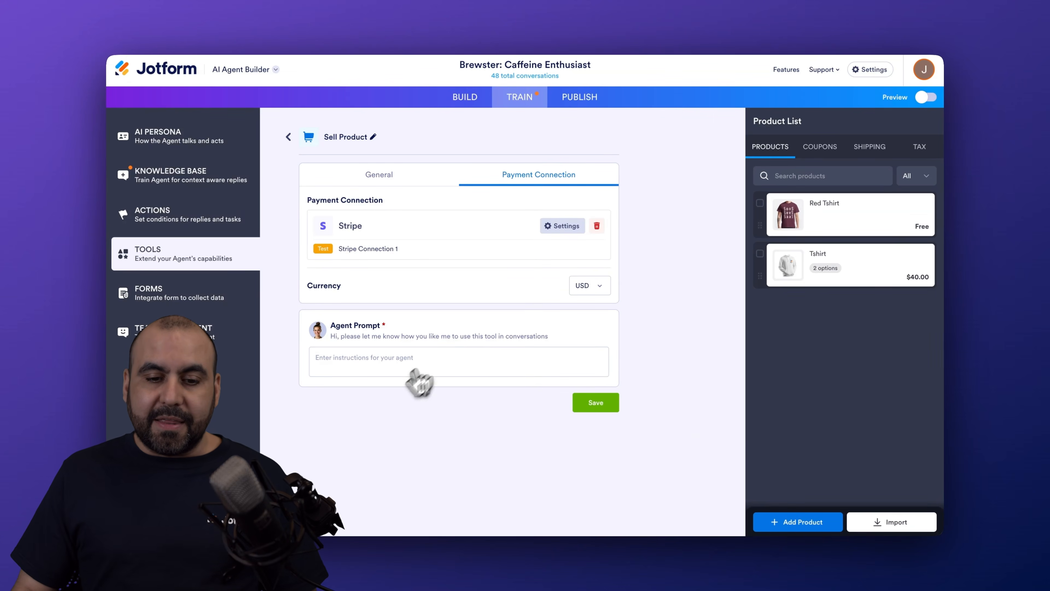
{"action": "left_click", "coordinate": [431, 359]}
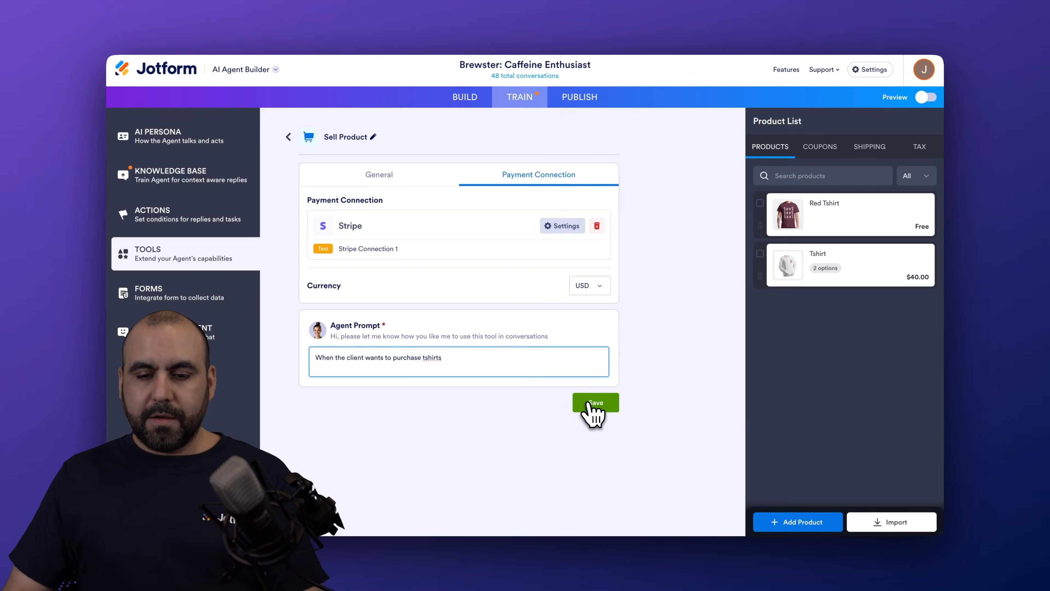
{"action": "left_click", "coordinate": [592, 404]}
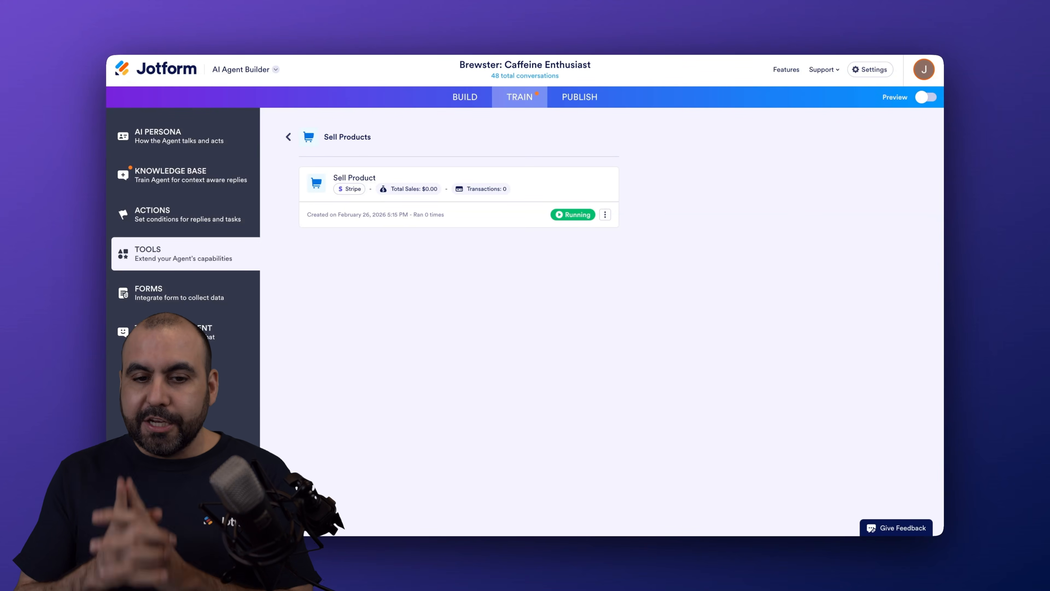
Check which management actions the saved Sell Product tool offers, and return to the overview of all tools.
{"action": "left_click", "coordinate": [605, 215]}
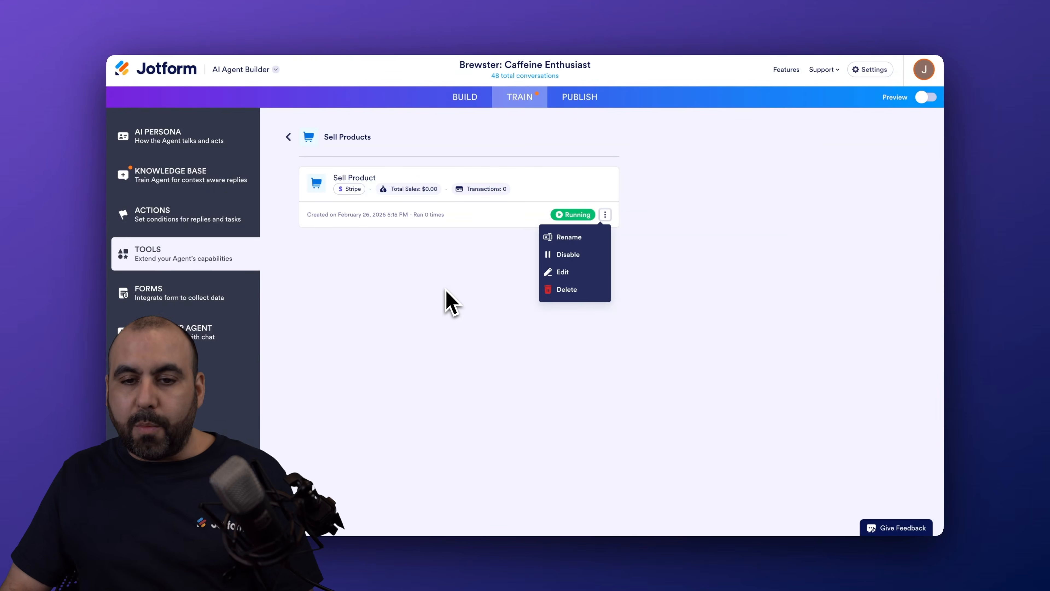
{"action": "left_click", "coordinate": [445, 301]}
{"action": "left_click", "coordinate": [289, 137]}
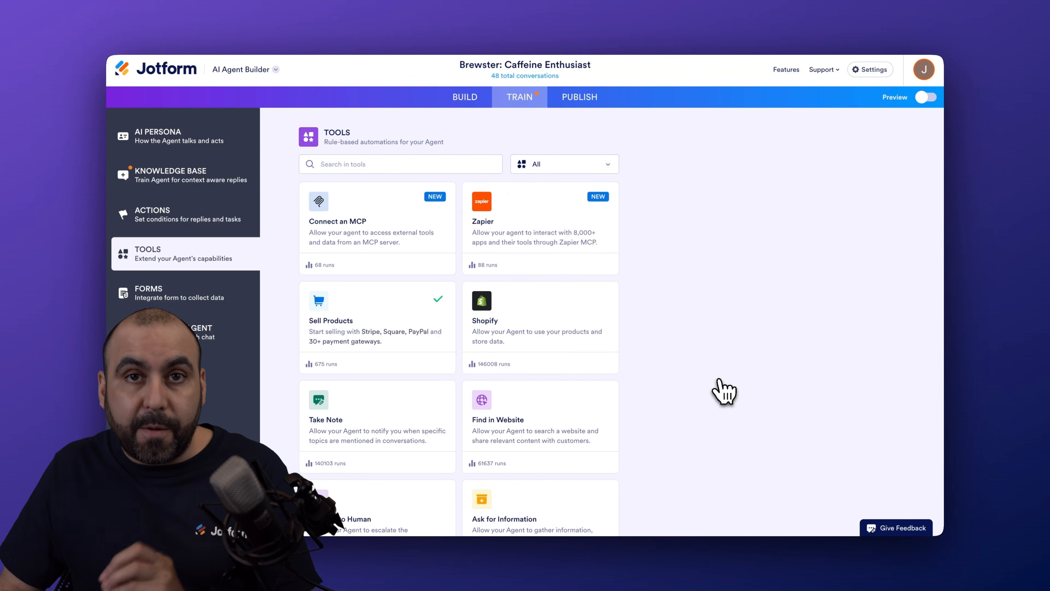
Preview the agent and send the chat messages "hello" and "I want to buy tshirts".
{"action": "left_click", "coordinate": [922, 99]}
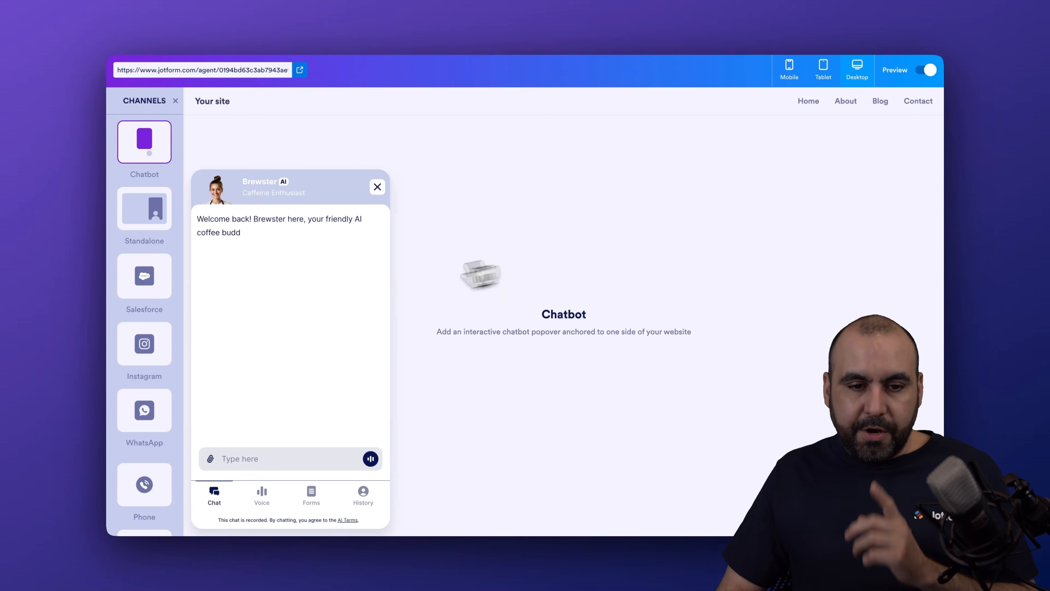
{"action": "left_click", "coordinate": [275, 458]}
{"action": "type", "text": "hello"}
{"action": "key", "text": "Return"}
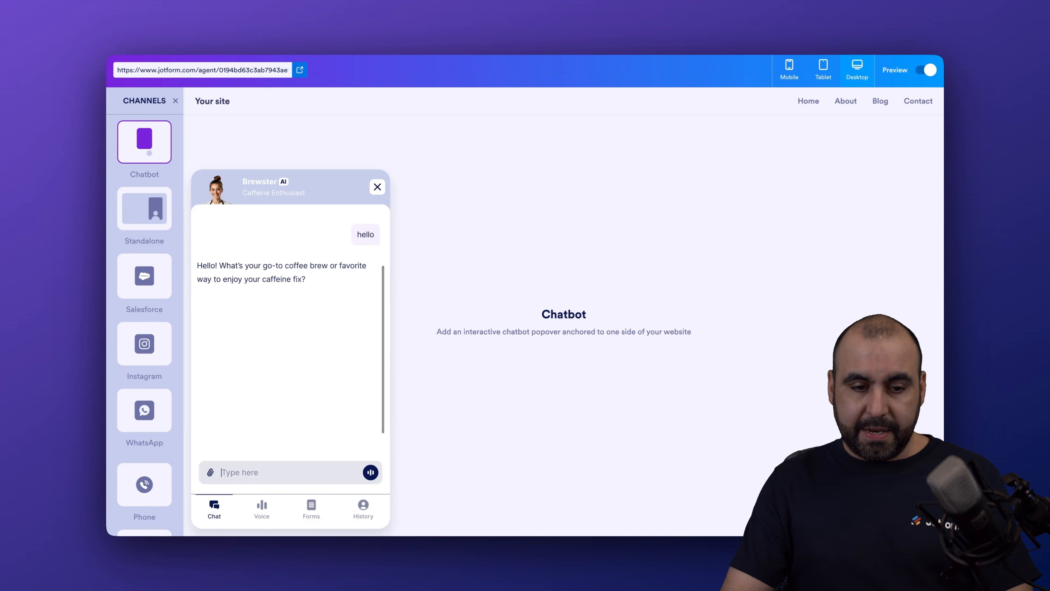
{"action": "type", "text": "I want to buy tshirts"}
{"action": "key", "text": "Return"}
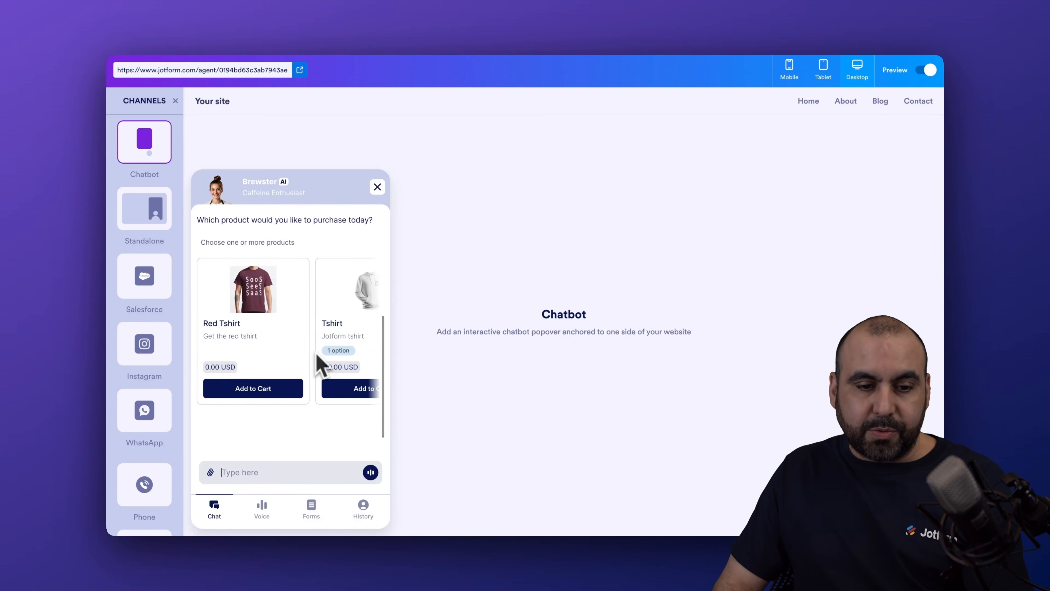
Add the Jotform Tshirt to the cart in size Medium with a quantity of 3.
{"action": "scroll", "coordinate": [305, 338], "scroll_direction": "right", "scroll_amount": 2}
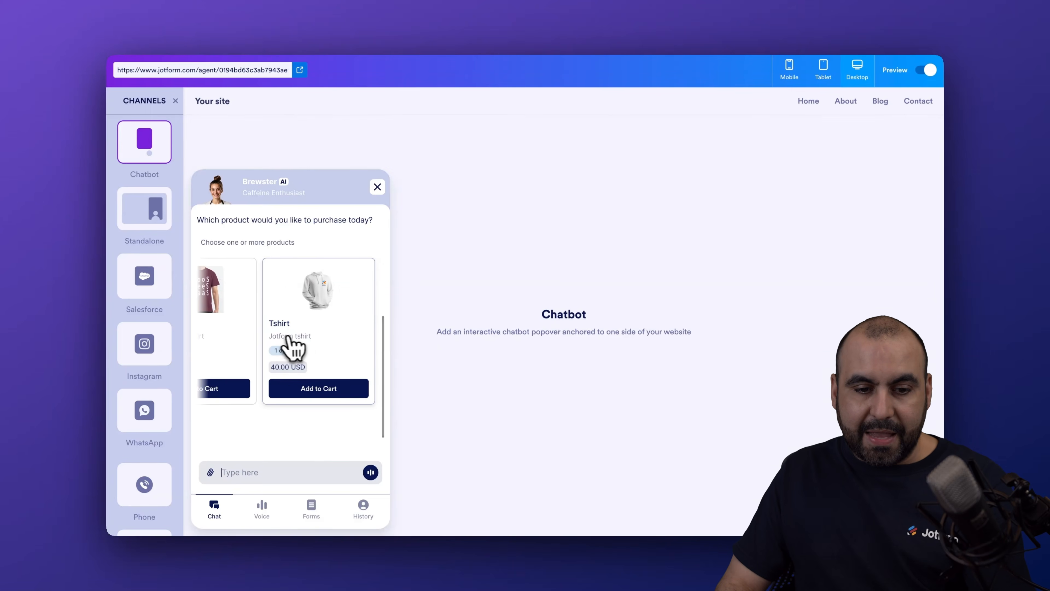
{"action": "left_click", "coordinate": [321, 390]}
{"action": "left_click", "coordinate": [323, 337]}
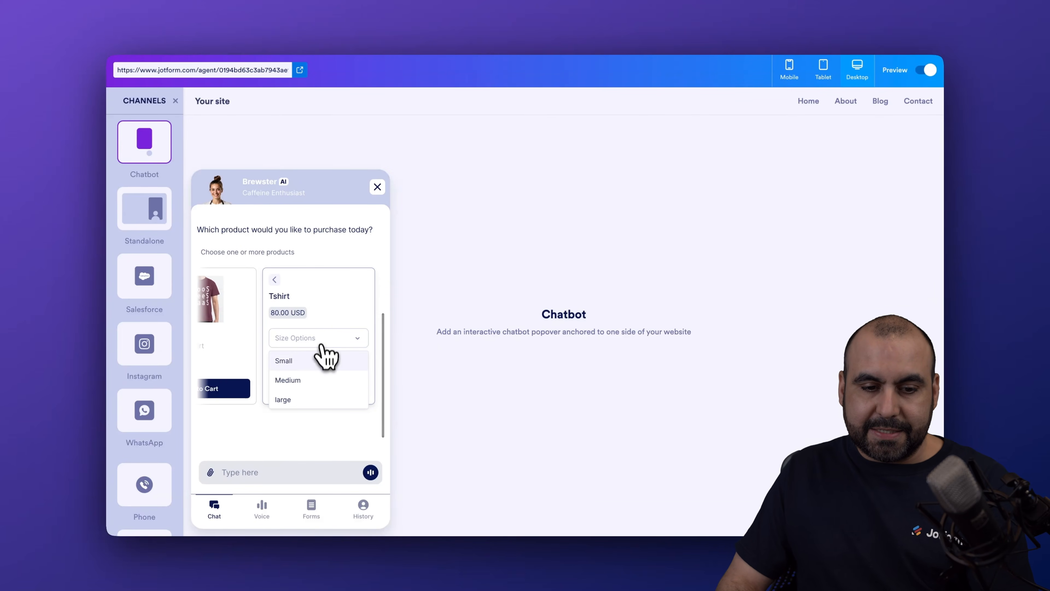
{"action": "left_click", "coordinate": [329, 379]}
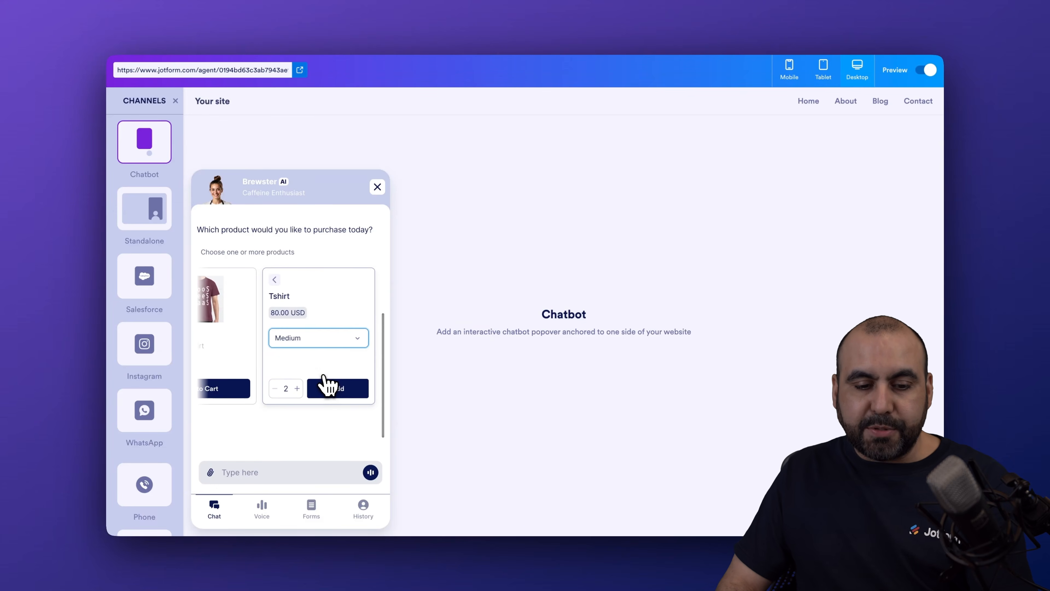
{"action": "left_click", "coordinate": [296, 388]}
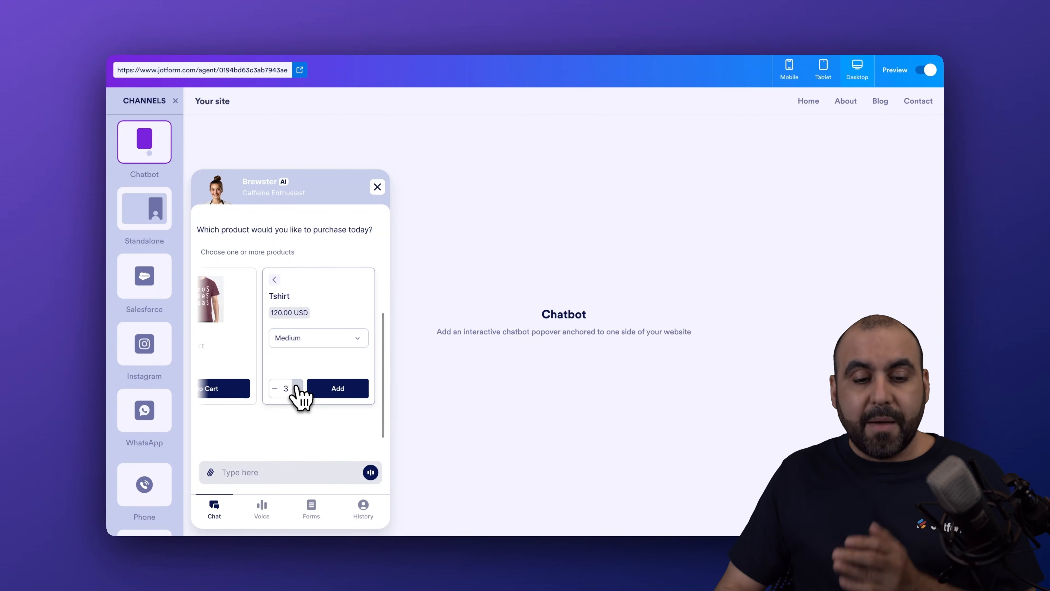
{"action": "left_click", "coordinate": [337, 388]}
{"action": "left_click", "coordinate": [339, 391]}
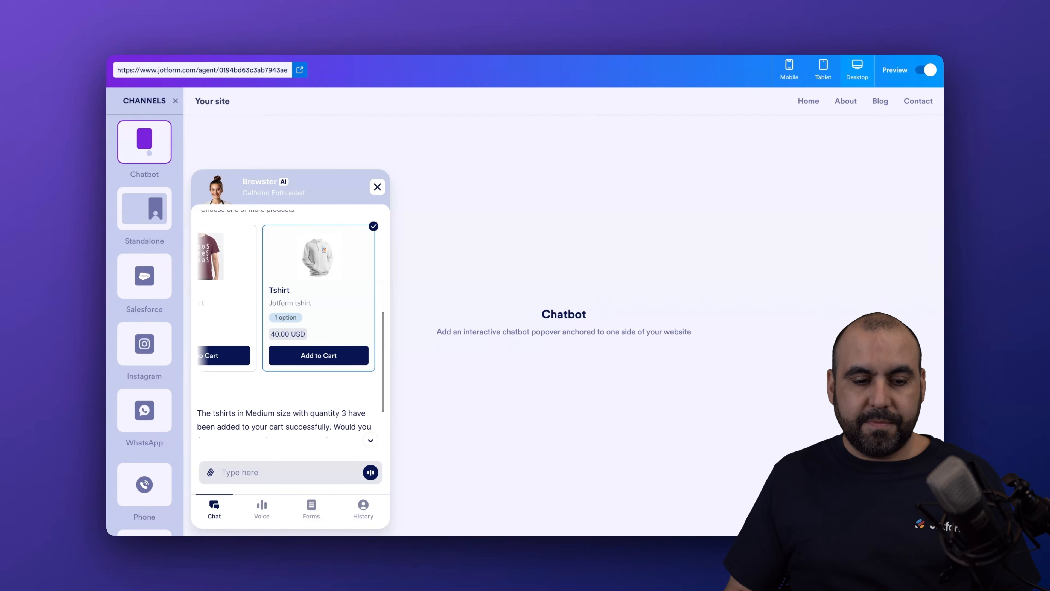
Reply to the coupon question with "apply 5off coupon" and skip the follow-up question about changing the coupon.
{"action": "scroll", "coordinate": [329, 397], "scroll_direction": "down", "scroll_amount": 2}
{"action": "scroll", "coordinate": [334, 409], "scroll_direction": "up", "scroll_amount": 1}
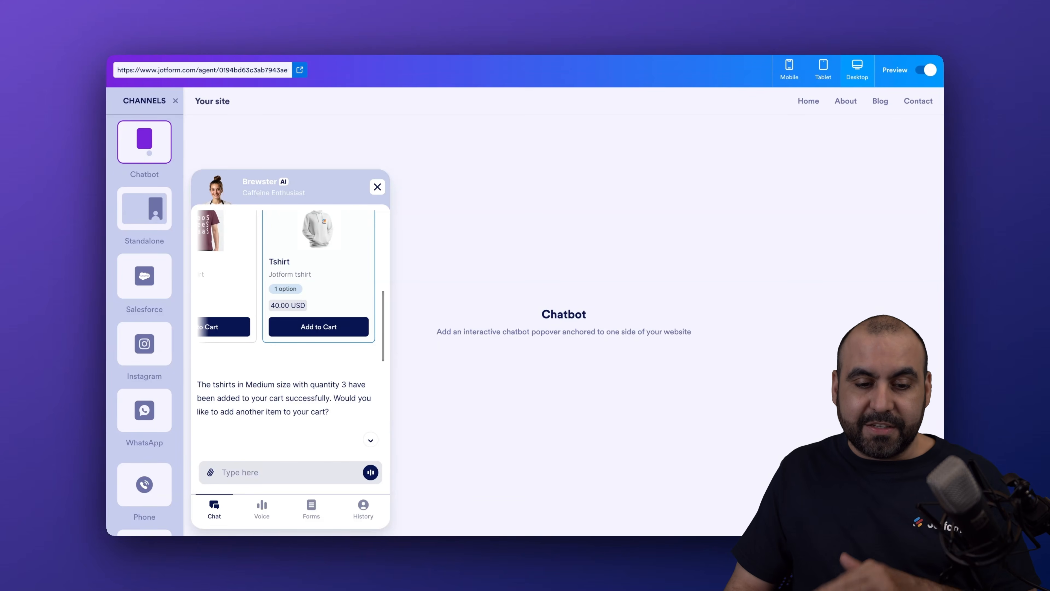
{"action": "scroll", "coordinate": [322, 431], "scroll_direction": "down", "scroll_amount": 6}
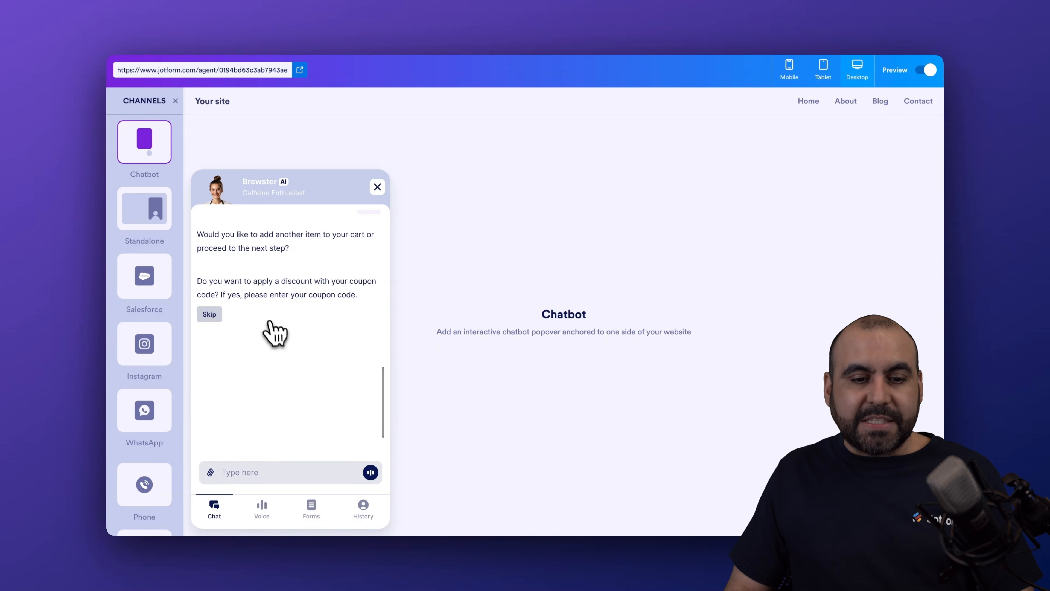
{"action": "left_click", "coordinate": [261, 471]}
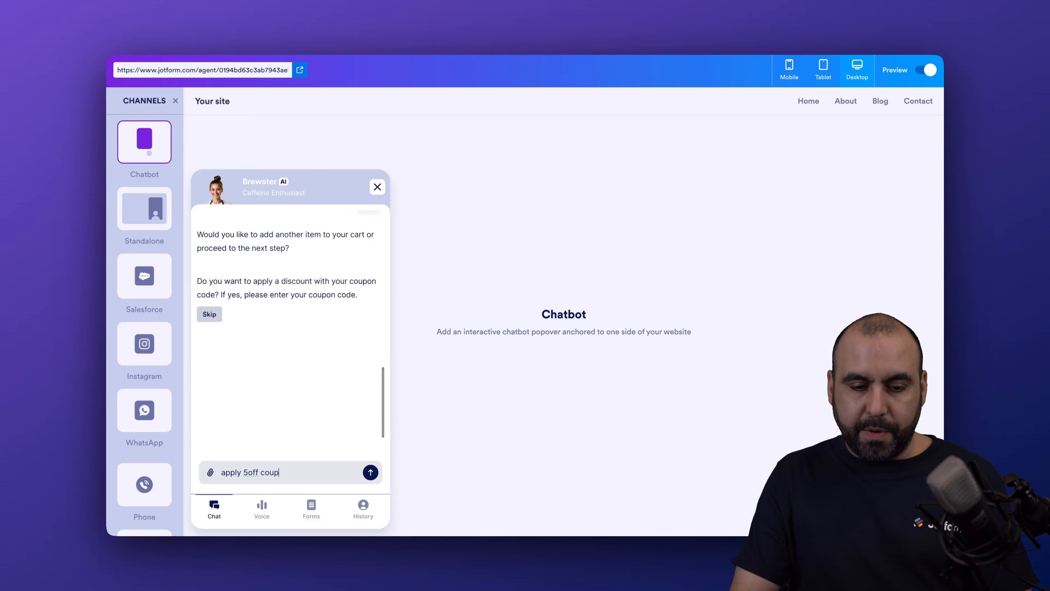
{"action": "key", "text": "Return"}
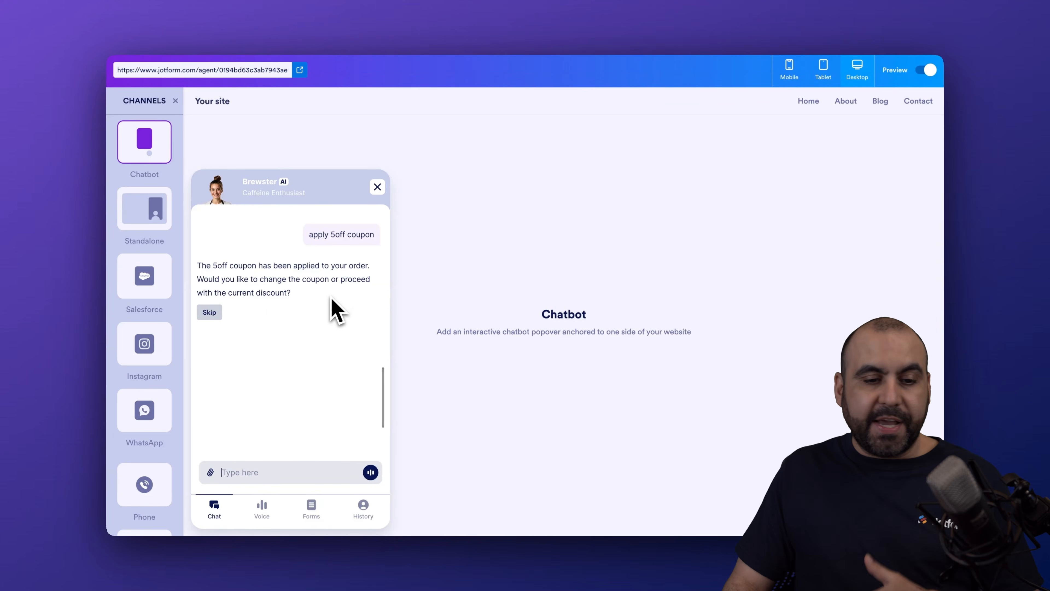
{"action": "left_click", "coordinate": [210, 312]}
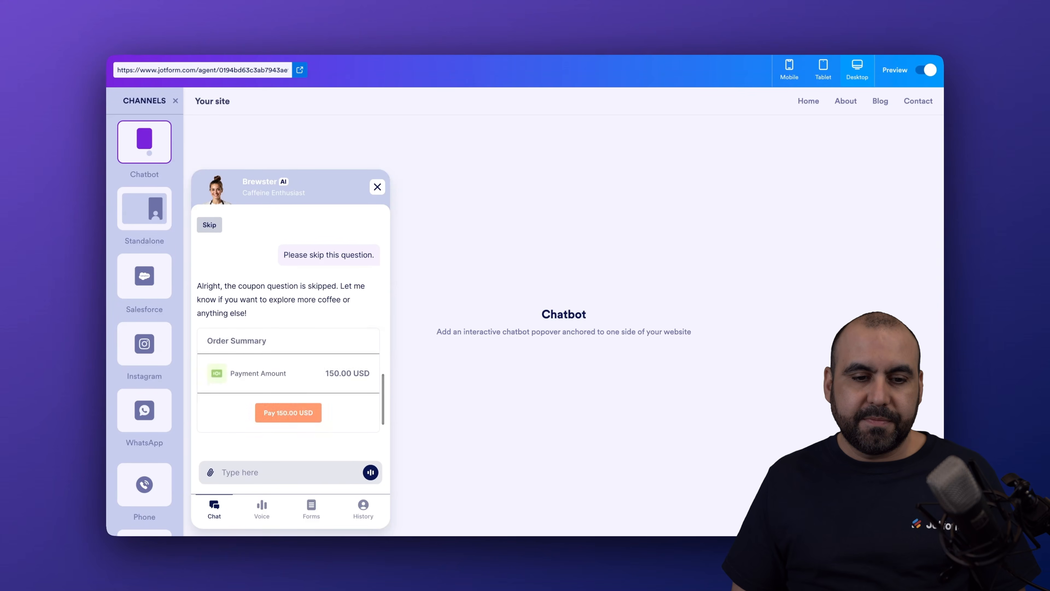
Open the payment form for the order and review its billing fields, payment methods and order summary.
{"action": "scroll", "coordinate": [295, 322], "scroll_direction": "down", "scroll_amount": 1}
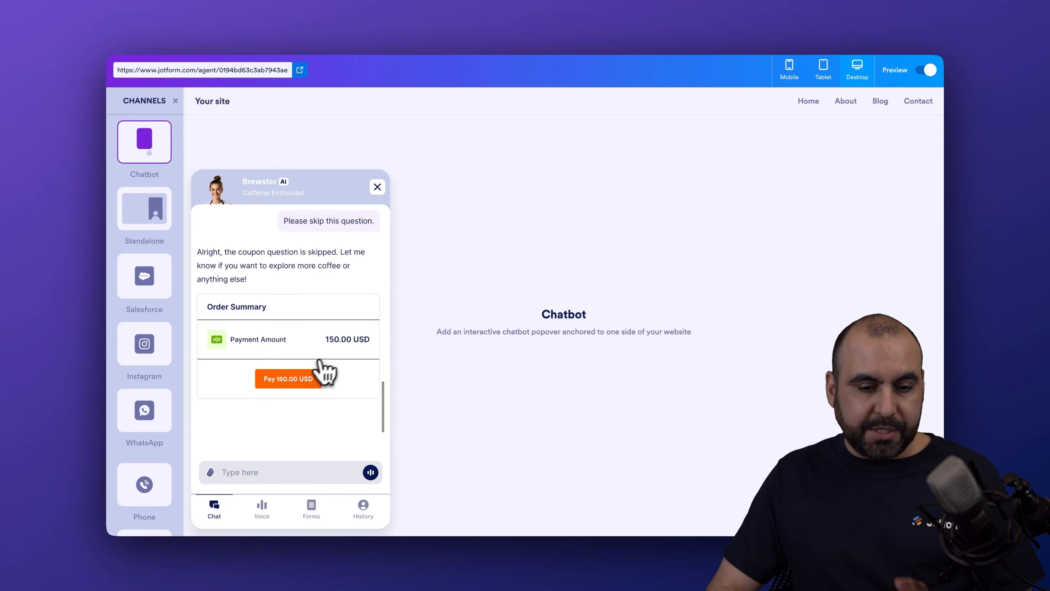
{"action": "left_click", "coordinate": [306, 377]}
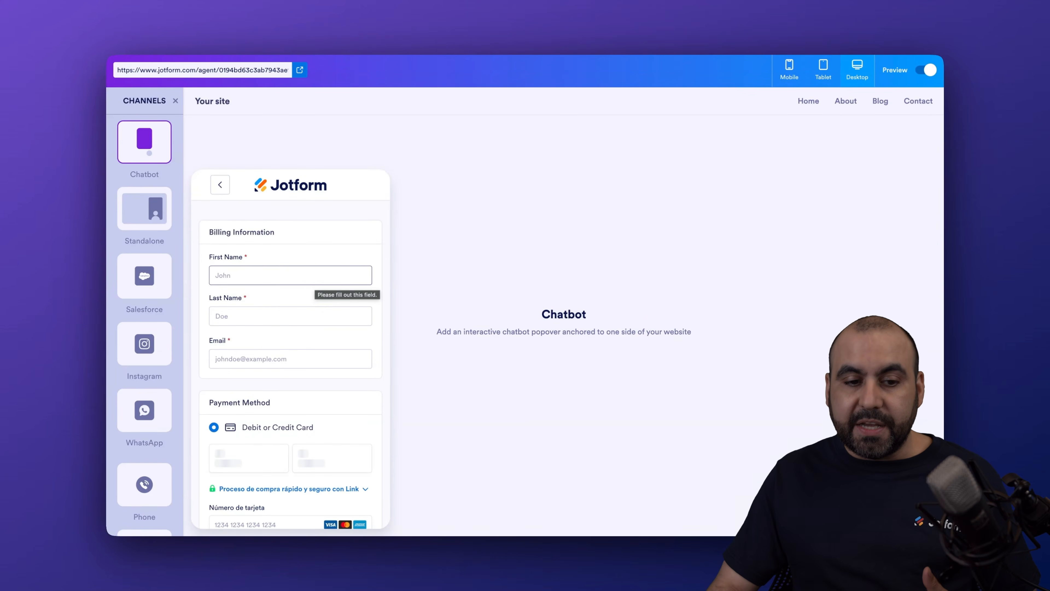
{"action": "scroll", "coordinate": [314, 286], "scroll_direction": "down", "scroll_amount": 2}
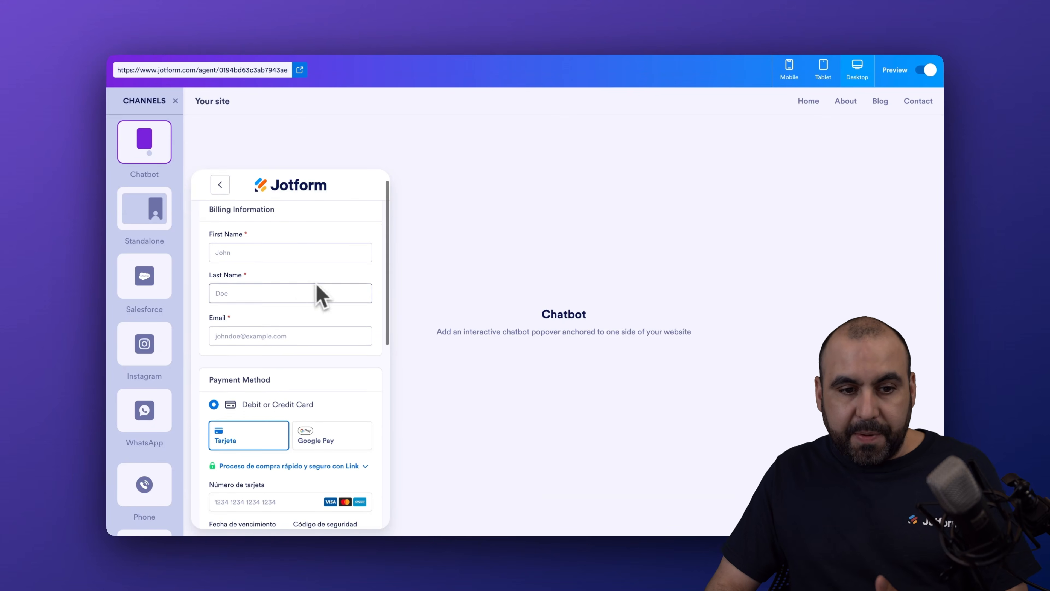
{"action": "scroll", "coordinate": [269, 281], "scroll_direction": "down", "scroll_amount": 2}
{"action": "scroll", "coordinate": [270, 294], "scroll_direction": "down", "scroll_amount": 10}
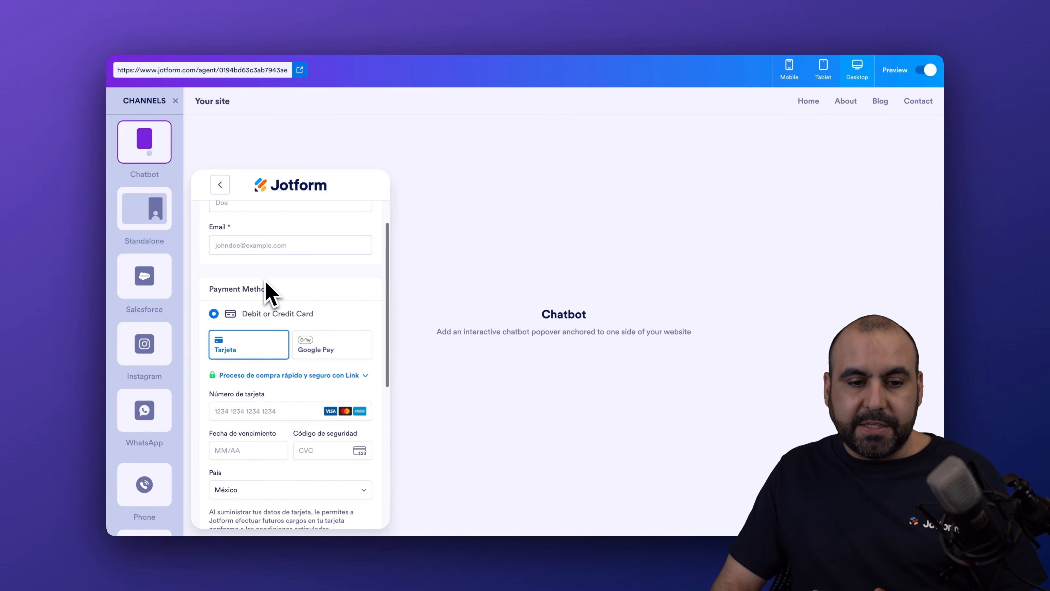
{"action": "scroll", "coordinate": [278, 364], "scroll_direction": "down", "scroll_amount": 2}
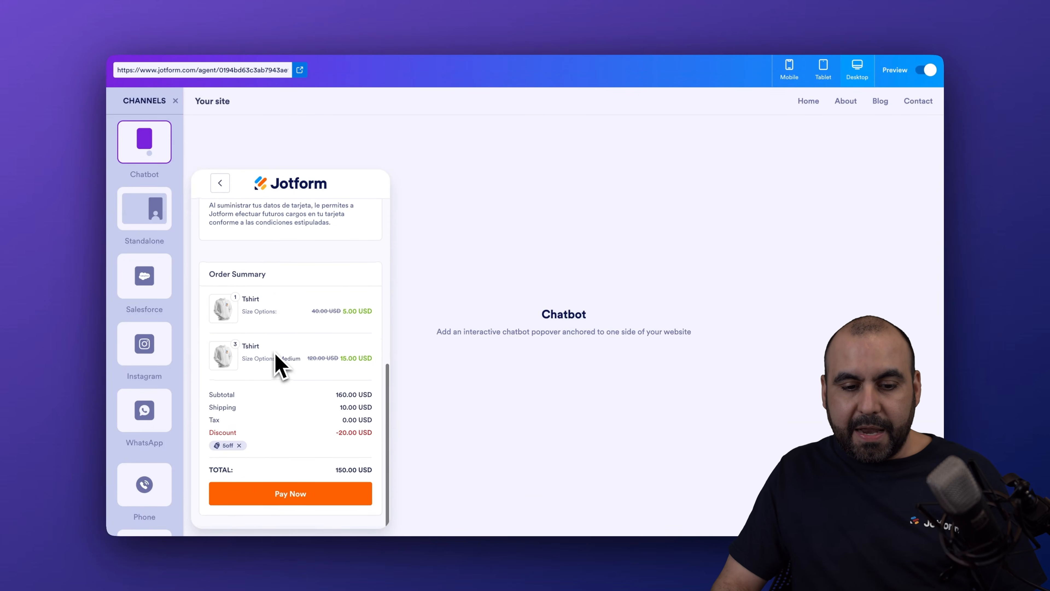